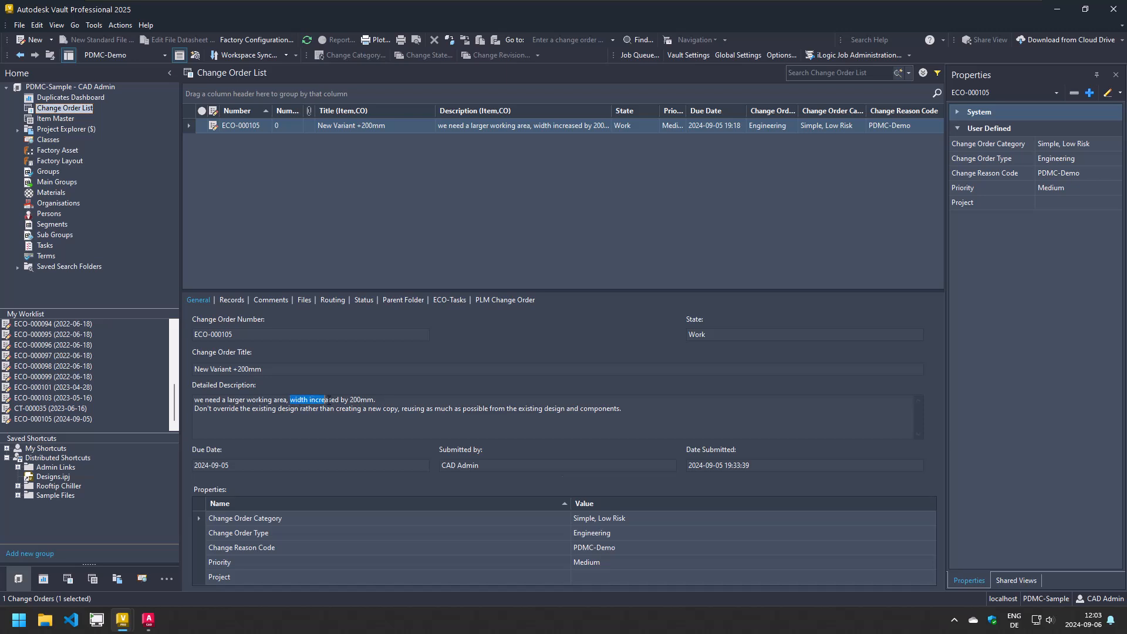
# - Review the change order's detailed description, its attached gripper drawing and the GRIPPER ASSEMBLY NEW associated item
pyautogui.moveTo(301, 410); pyautogui.dragTo(625, 409)
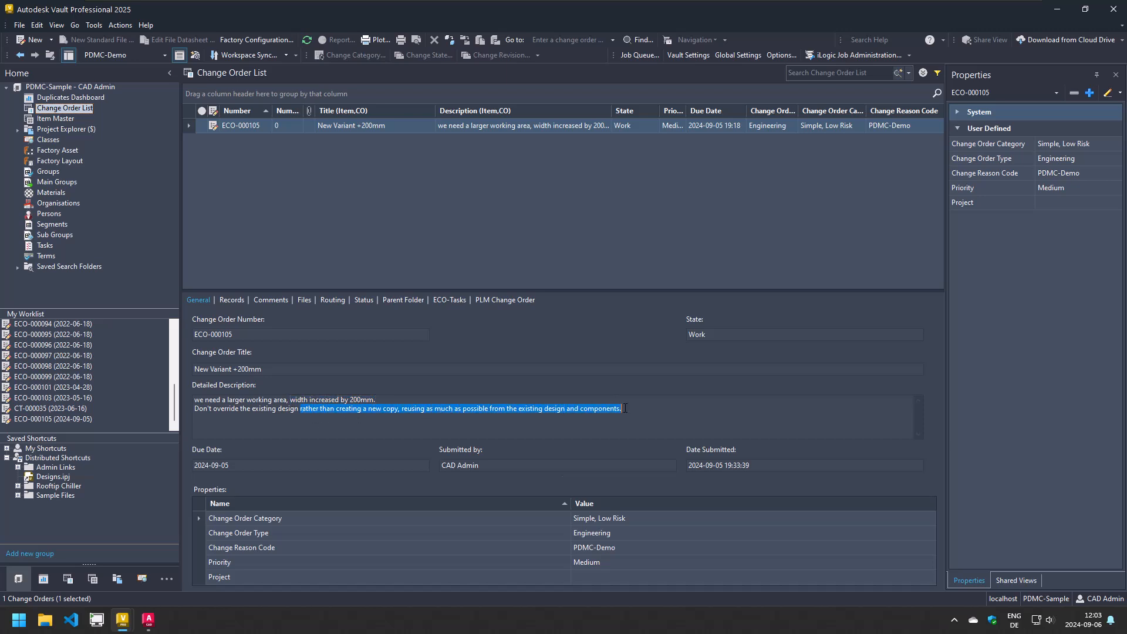
pyautogui.click(303, 300)
pyautogui.click(309, 361)
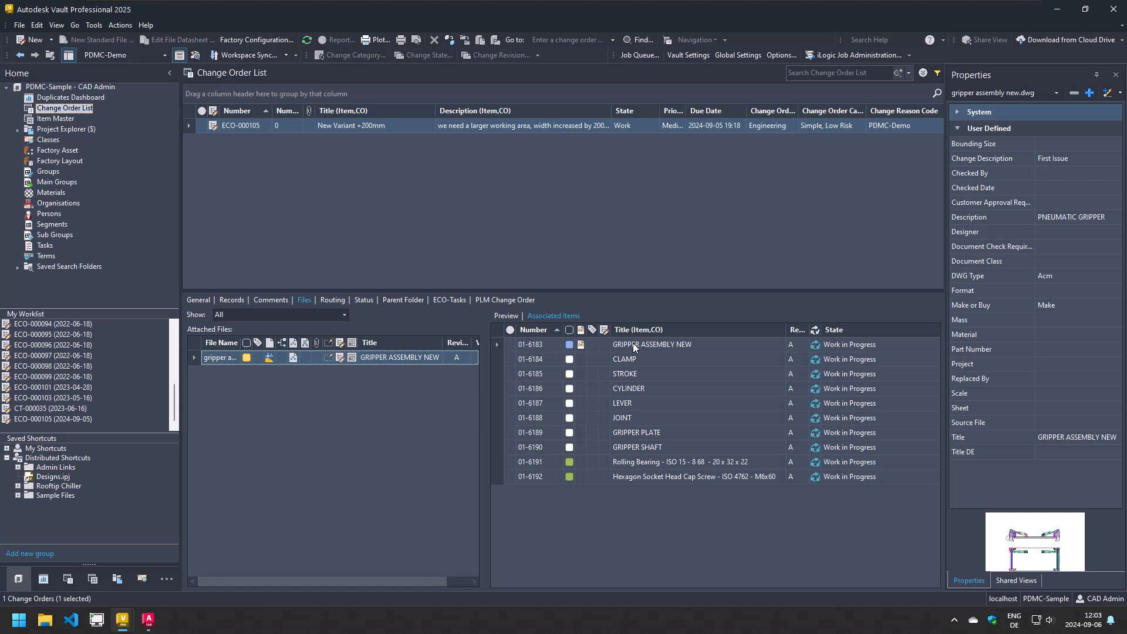
pyautogui.click(596, 344)
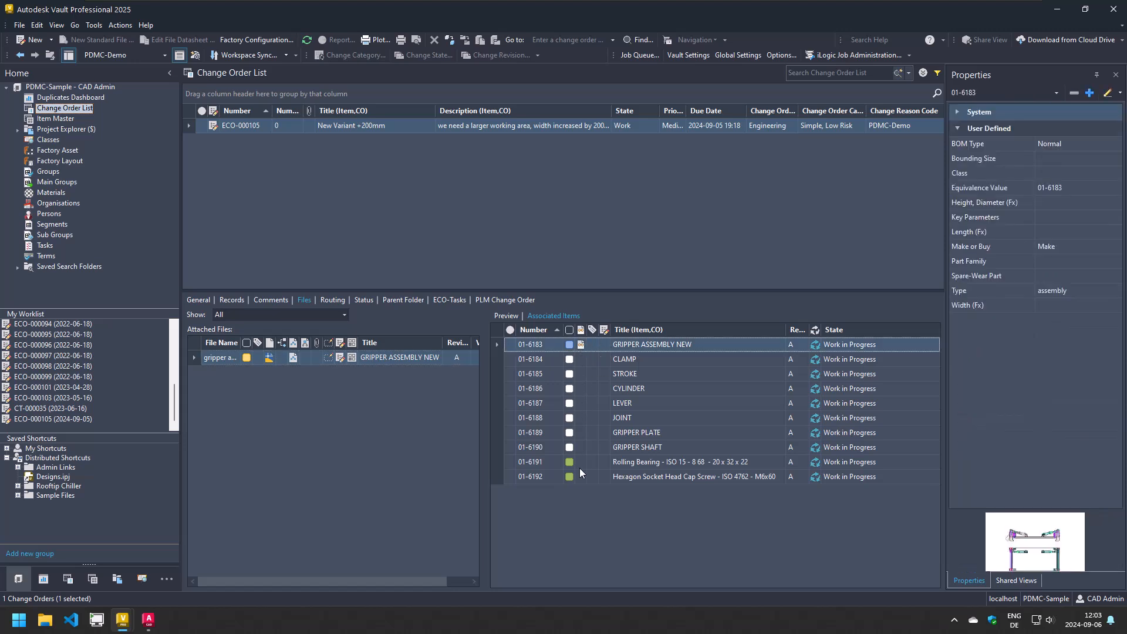
# - Preview the attached gripper drawing and load its ECO-000105 markup
pyautogui.click(513, 317)
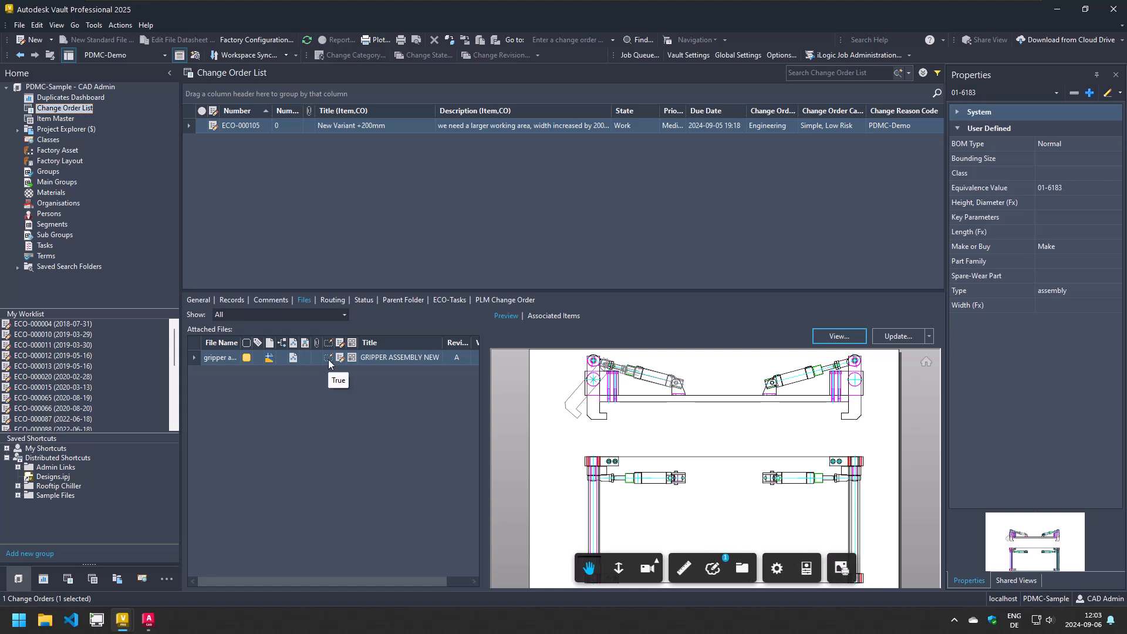
pyautogui.click(713, 568)
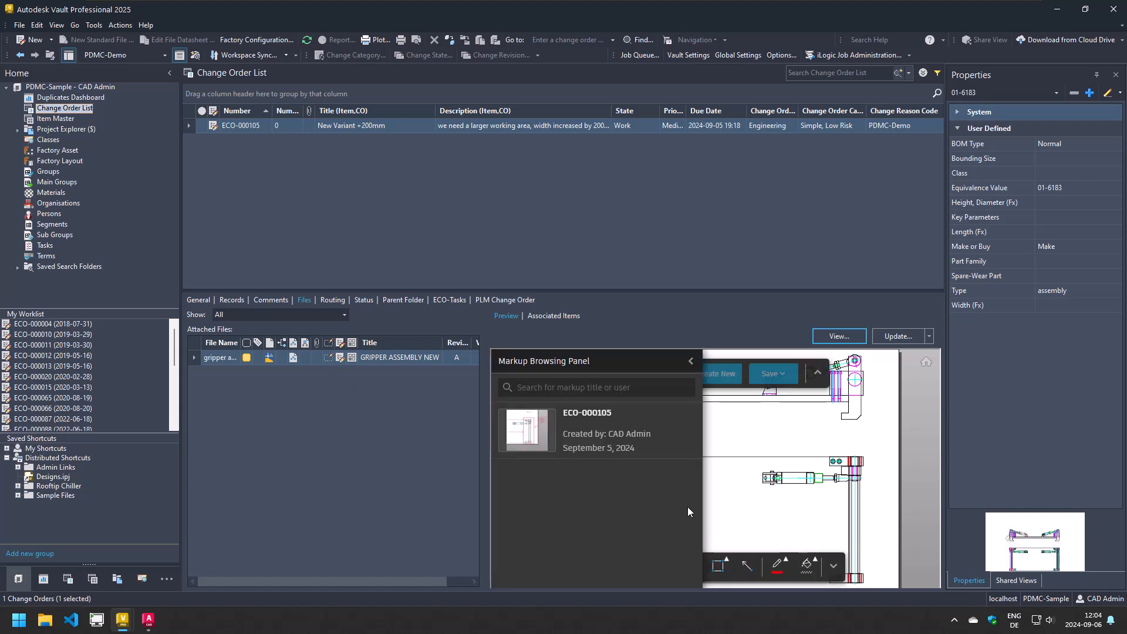
pyautogui.click(659, 430)
pyautogui.click(691, 361)
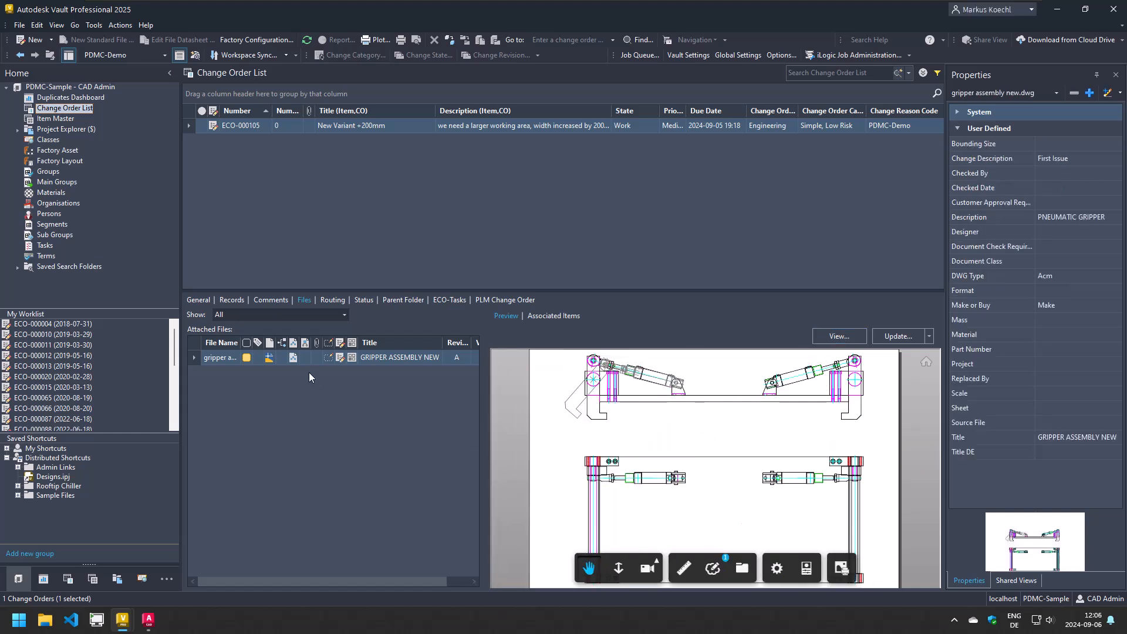
# - Go to the attached drawing's vault folder and expand the full uses structure of 01-1920.dwg
pyautogui.click(301, 359)
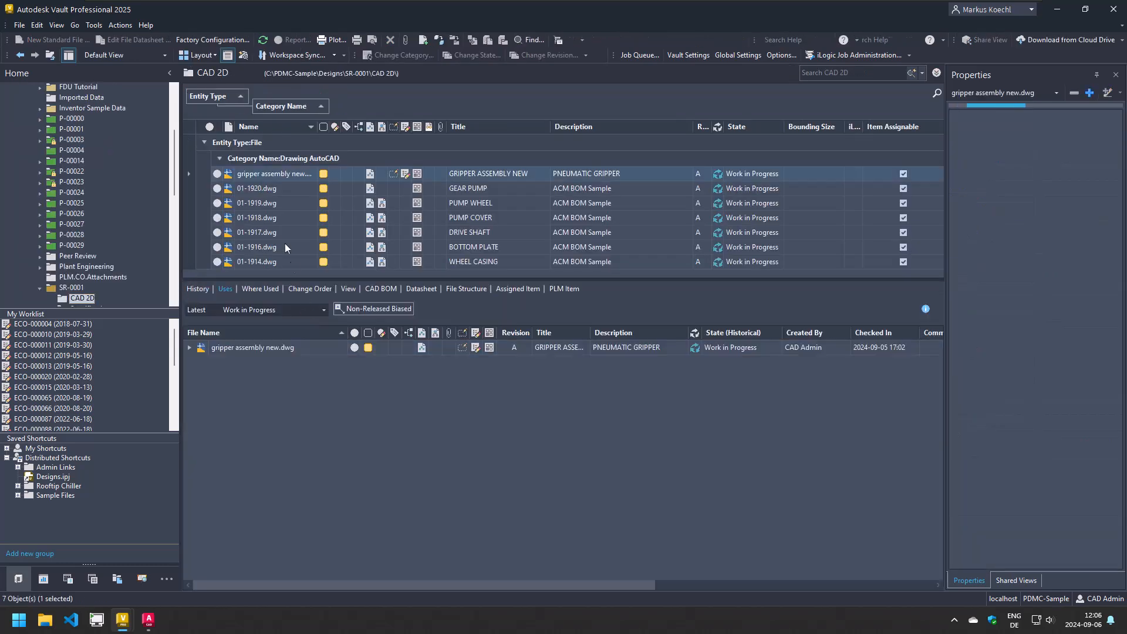
pyautogui.click(274, 188)
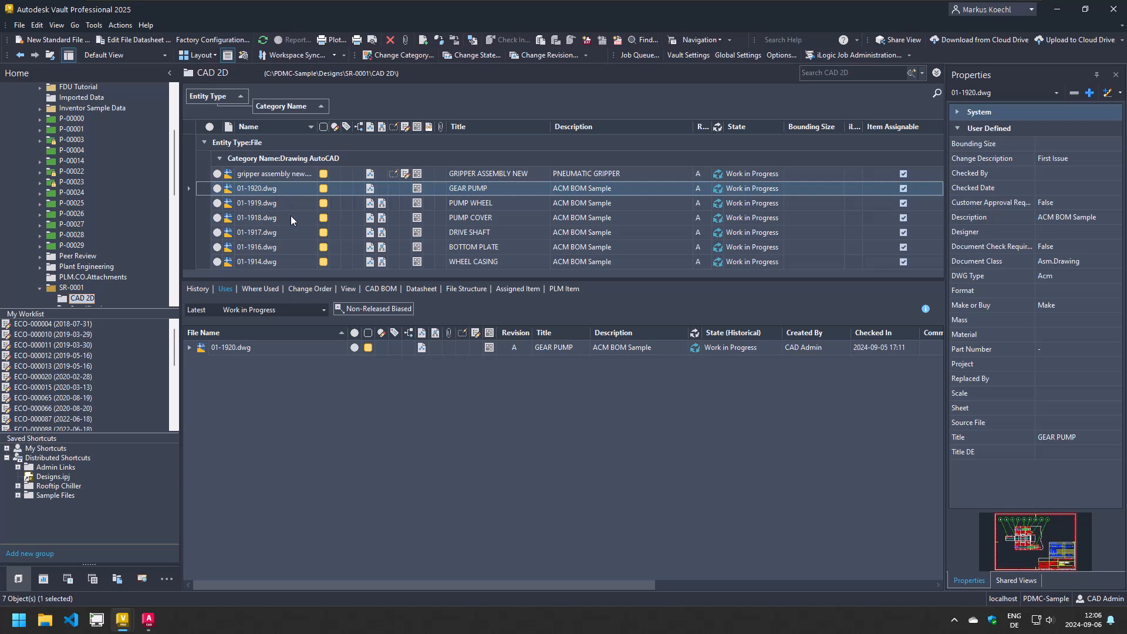
pyautogui.rightClick(223, 350)
pyautogui.click(247, 413)
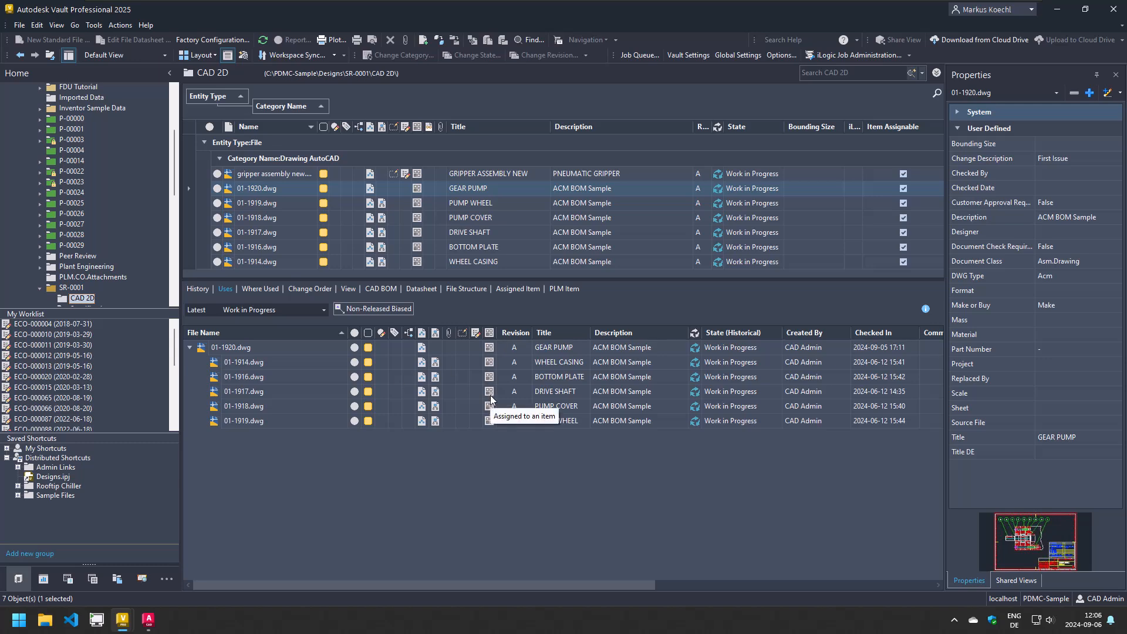
# - Examine the bill of materials of the item assigned to 01-1920.dwg and the details of its Deep Groove Ball Bearing item
pyautogui.click(418, 194)
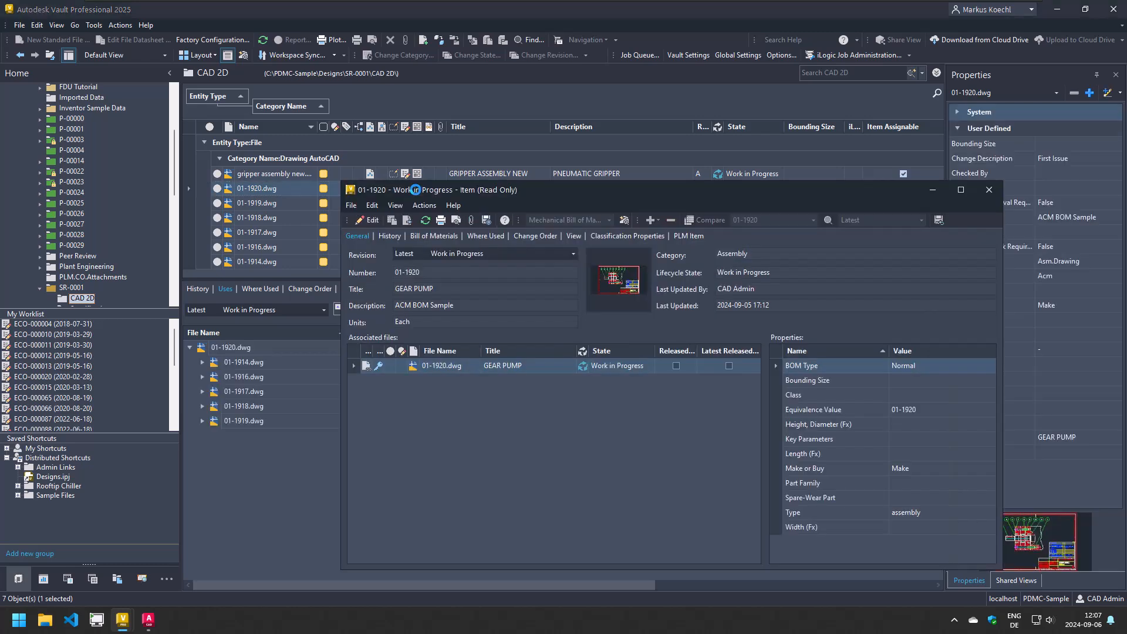
pyautogui.click(452, 236)
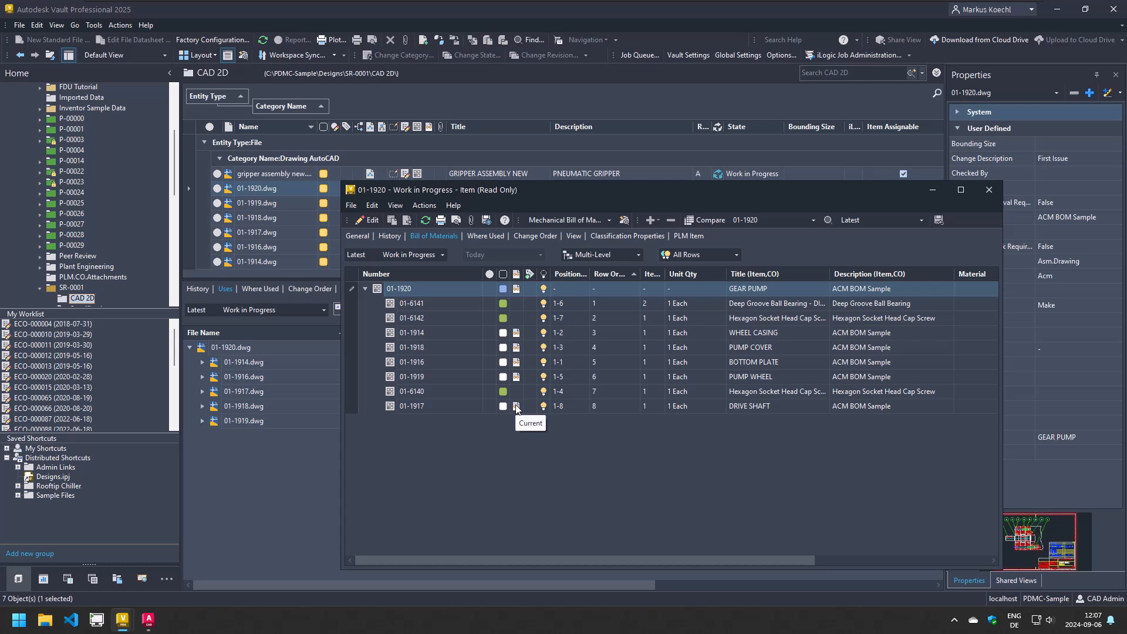
pyautogui.rightClick(516, 304)
pyautogui.click(550, 427)
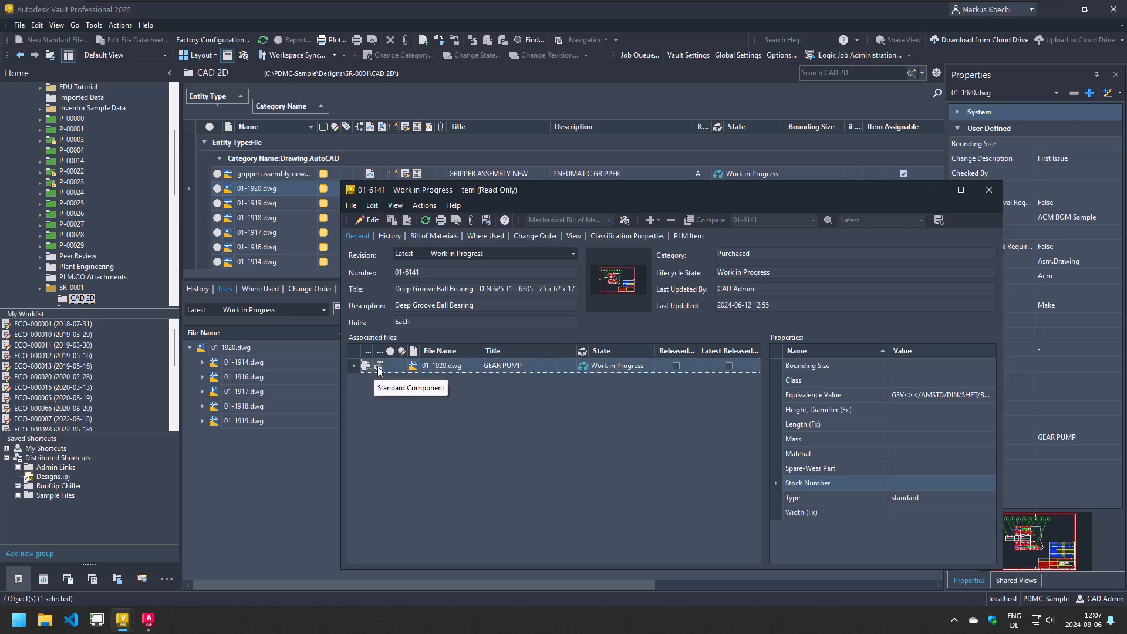
pyautogui.click(989, 189)
# - Open gripper assembly new.dwg from the CAD 2D folder in AutoCAD Mechanical
pyautogui.click(297, 174)
pyautogui.rightClick(298, 174)
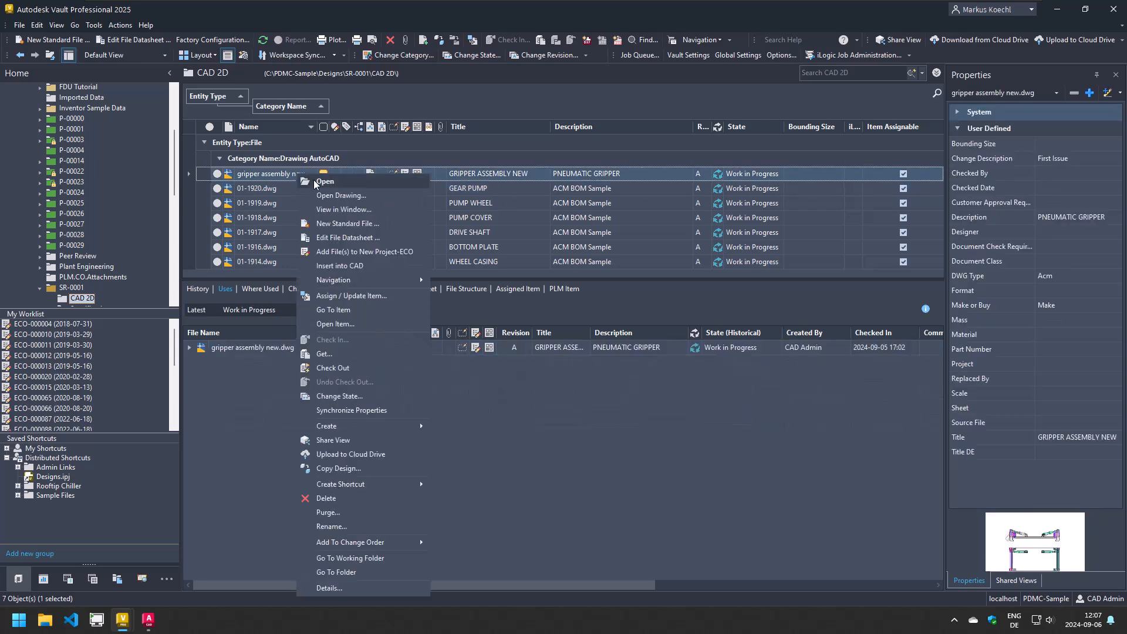
pyautogui.click(313, 181)
pyautogui.click(382, 180)
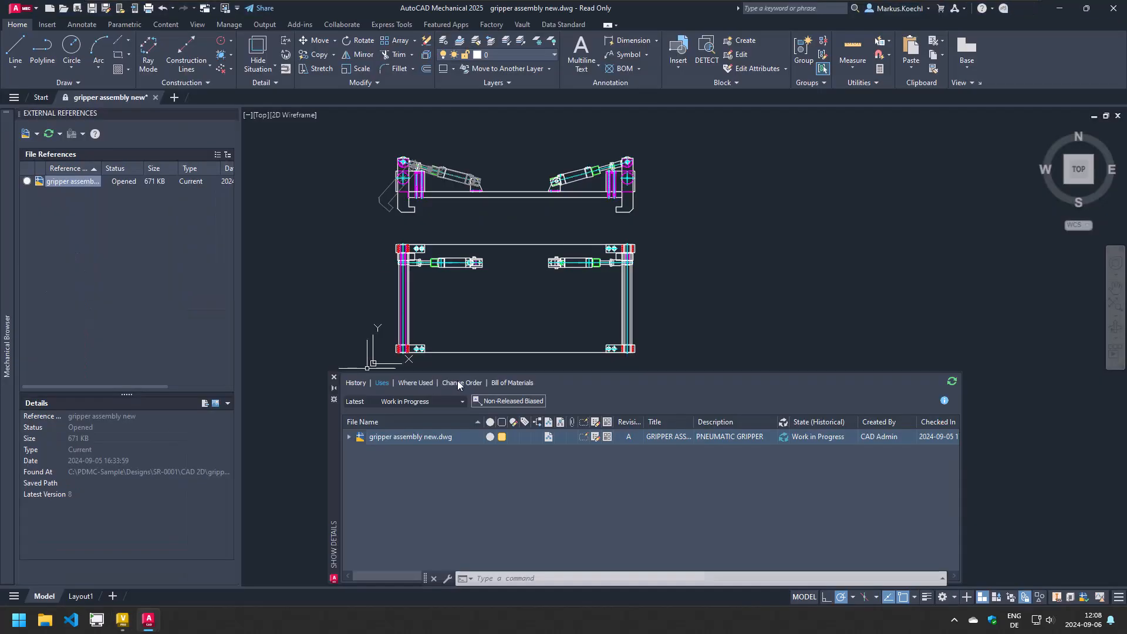
# - Review the open gripper drawing's linked change order and bill of materials, returning to its uses view
pyautogui.click(457, 382)
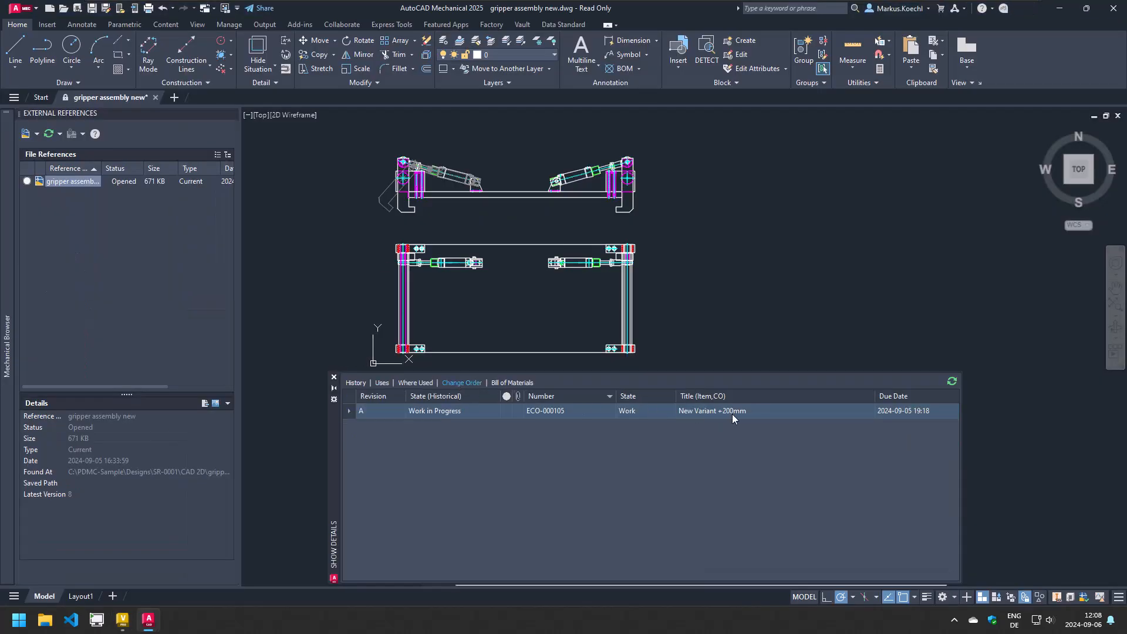
pyautogui.click(522, 383)
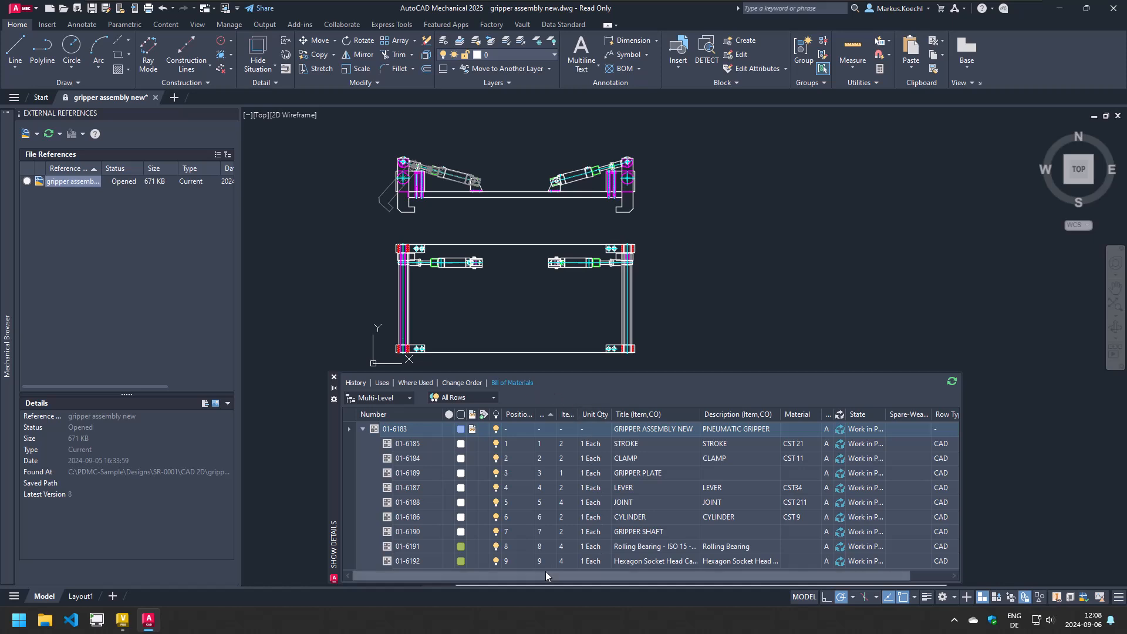
pyautogui.click(380, 383)
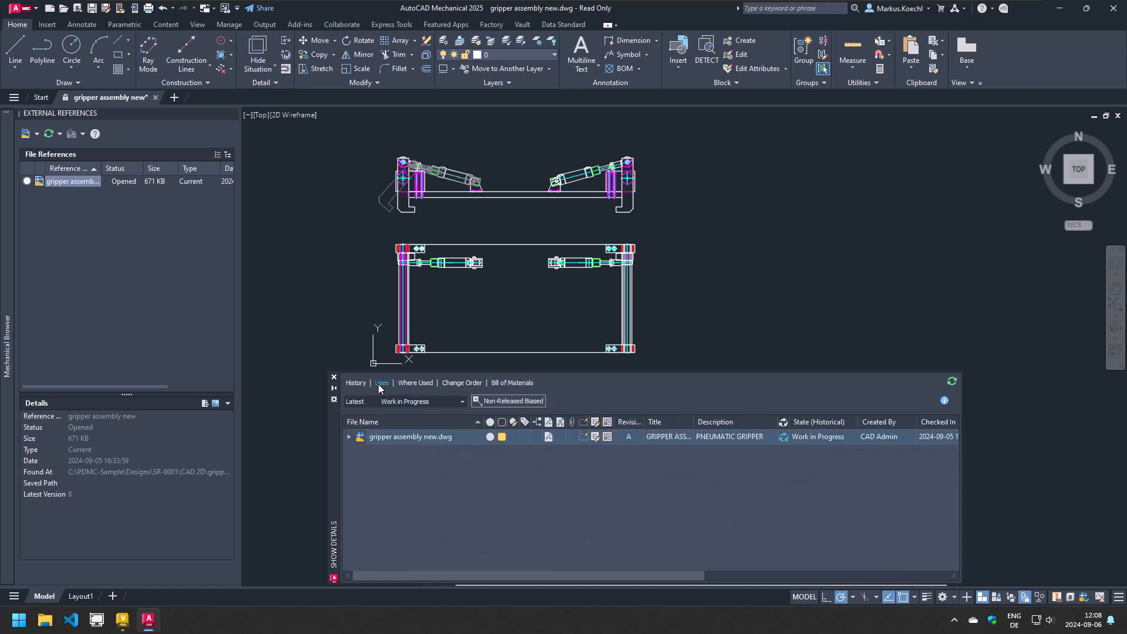
# - Start Copy Design for gripper assembly new.dwg and set the file's action to Copy
pyautogui.rightClick(376, 437)
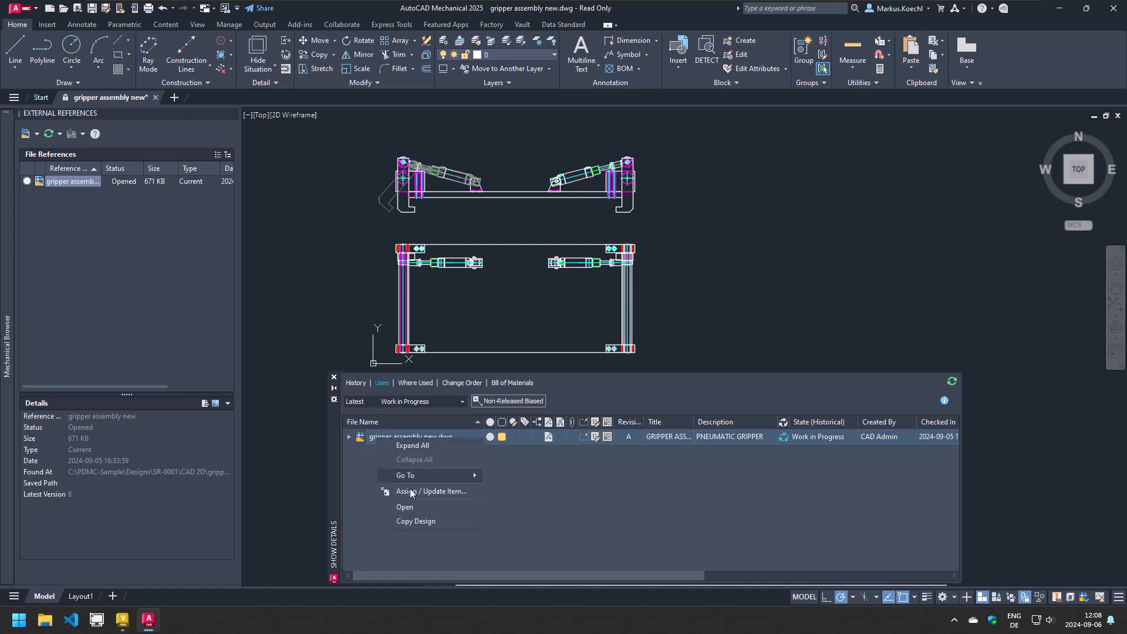
pyautogui.click(424, 520)
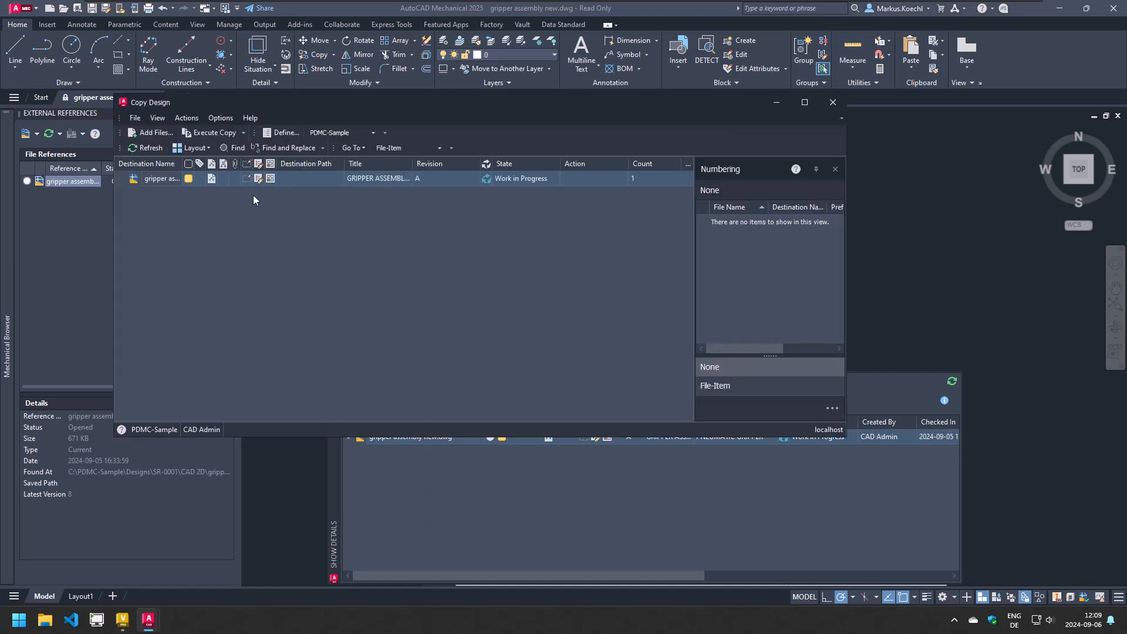
pyautogui.rightClick(225, 179)
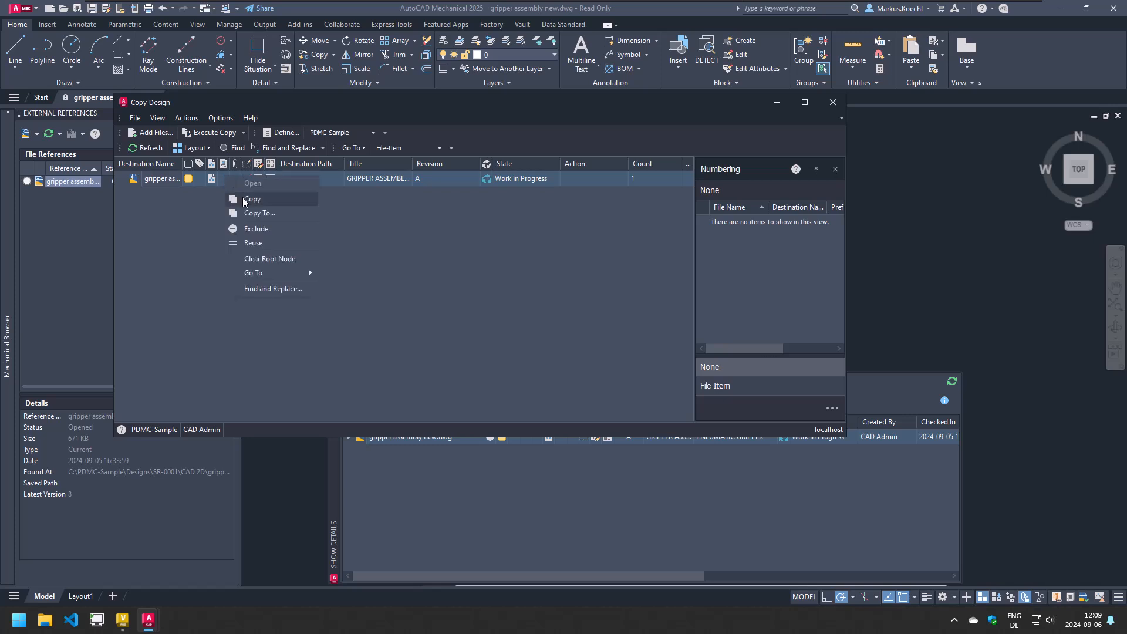
pyautogui.click(243, 197)
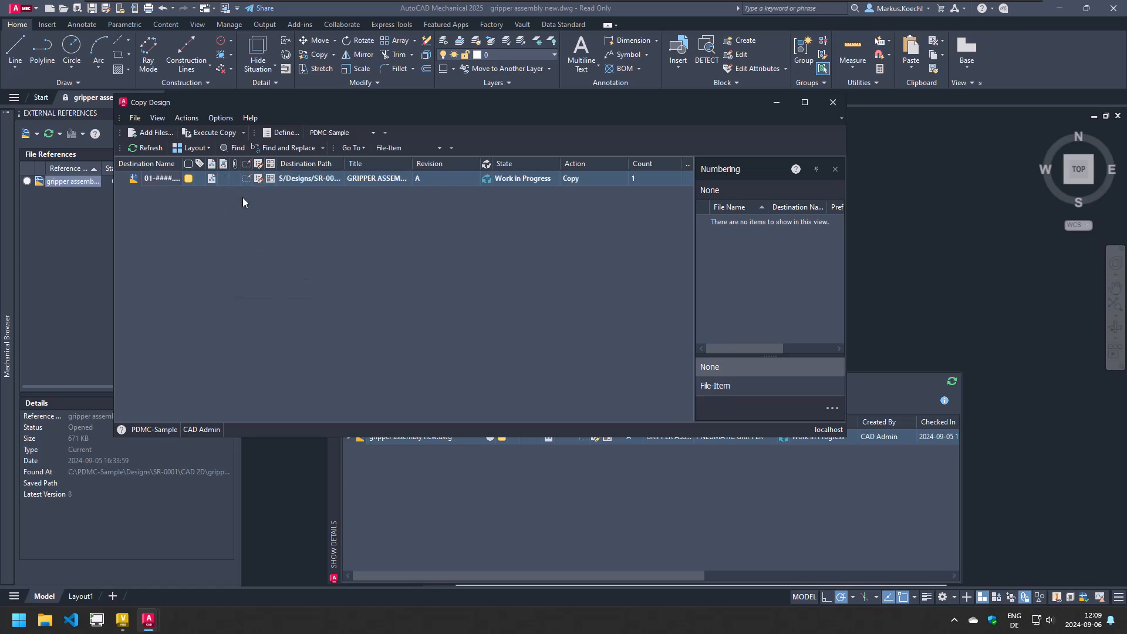
# - Execute the design copy using the PDMC-Sample rule set
pyautogui.click(373, 133)
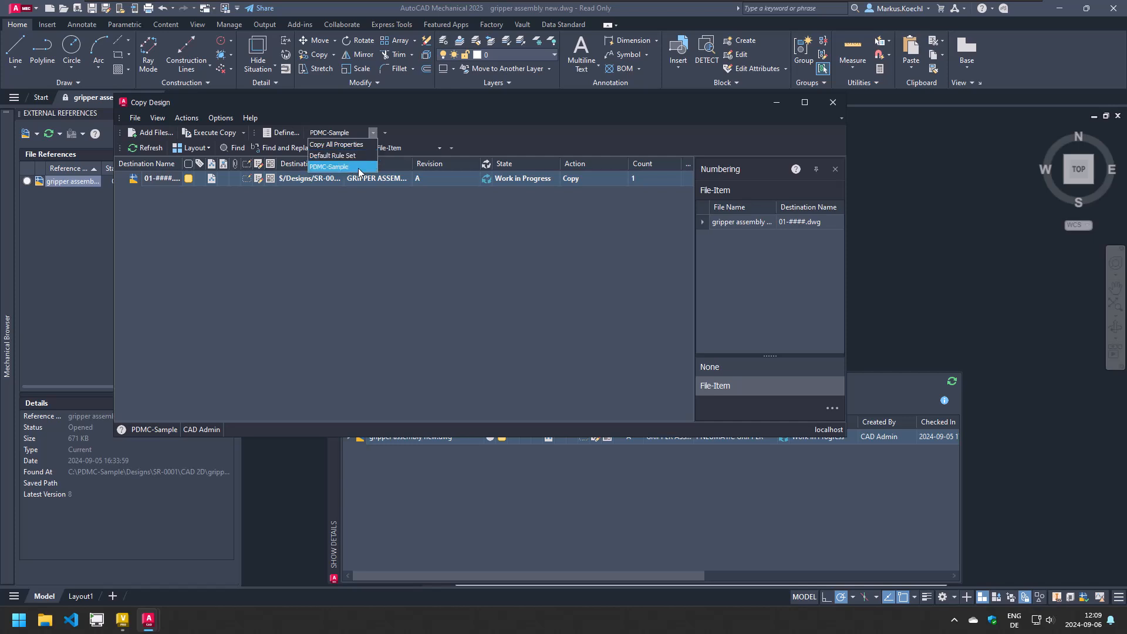
pyautogui.click(323, 199)
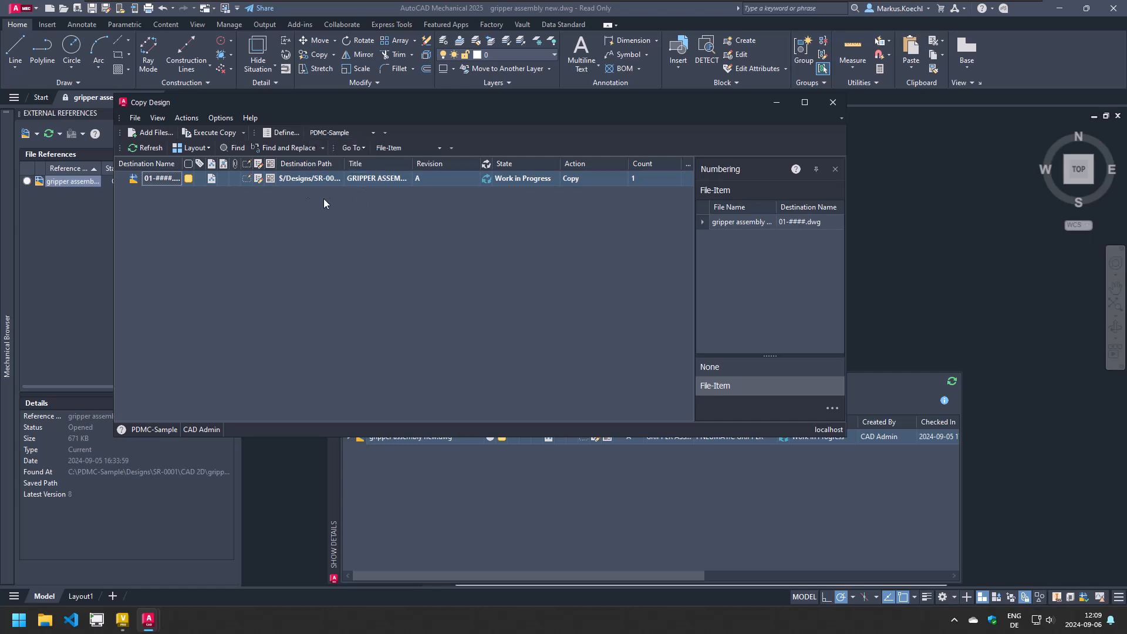
pyautogui.click(213, 133)
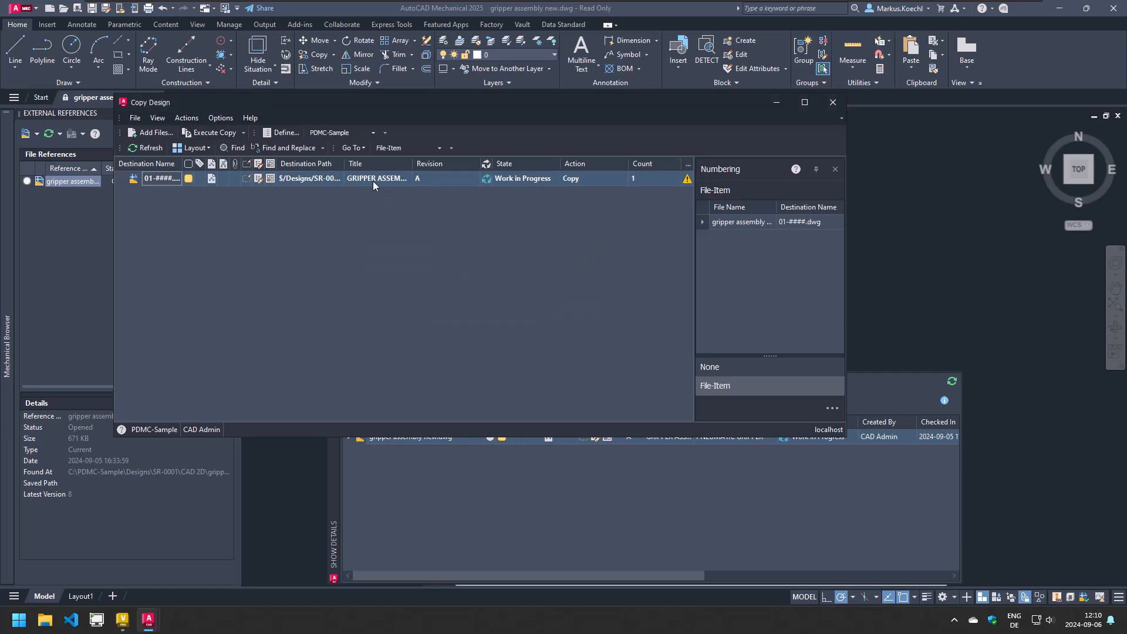
# - Open the copied gripper drawing and close the Copy Design window
pyautogui.rightClick(373, 180)
pyautogui.click(538, 159)
pyautogui.click(833, 102)
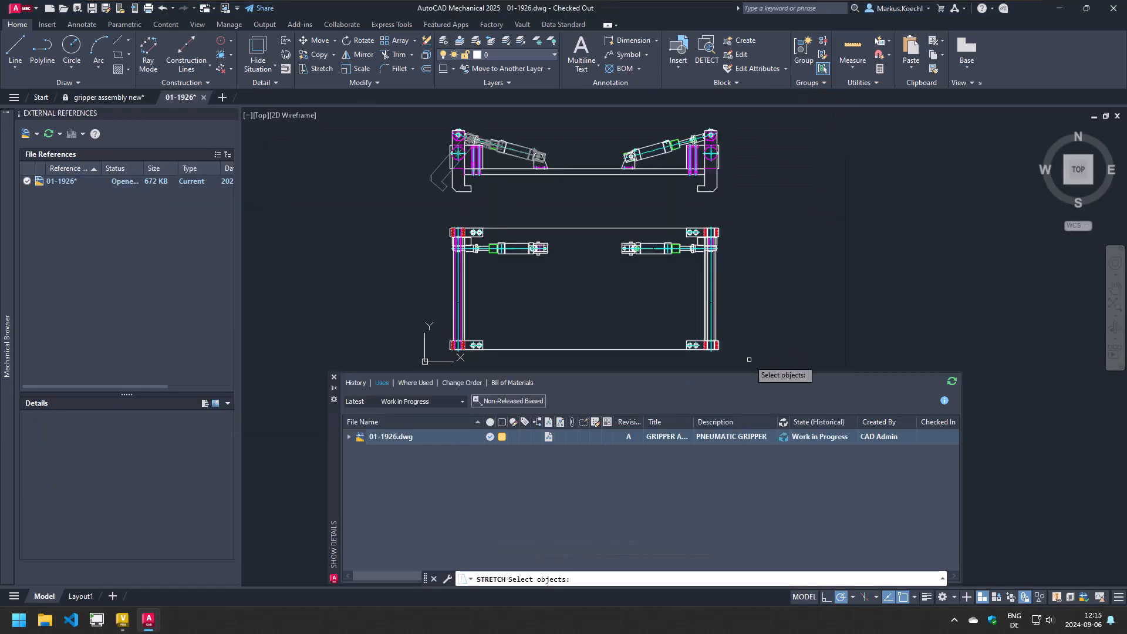
# - Stretch the right half of both gripper views by 200 mm to widen the assembly
pyautogui.click(749, 359)
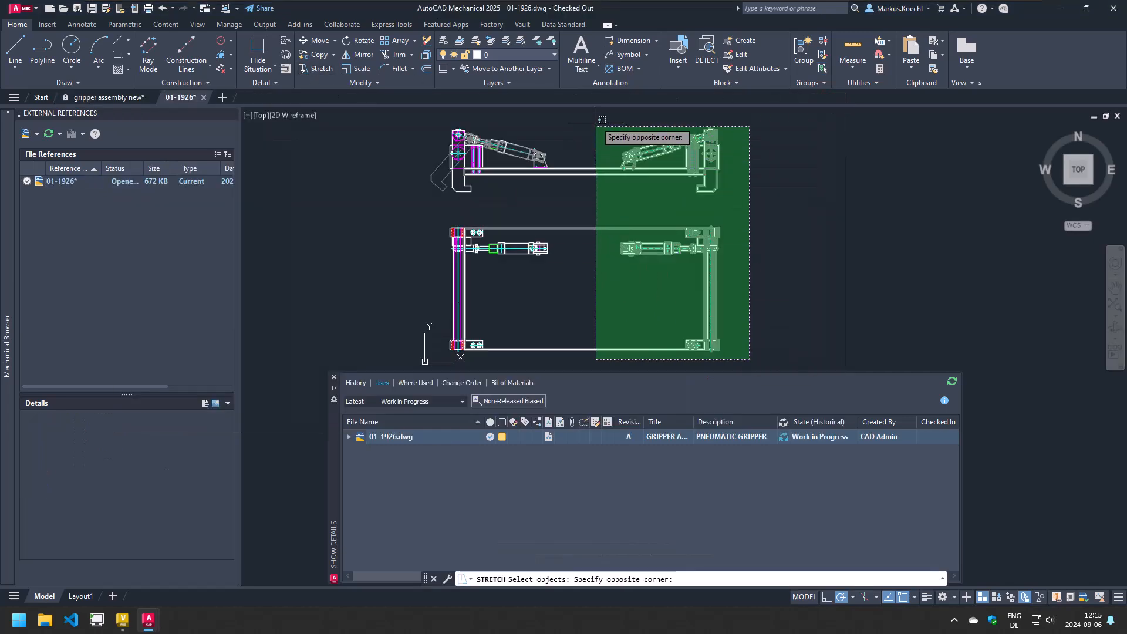
pyautogui.click(596, 109)
pyautogui.press('Return')
pyautogui.click(715, 227)
pyautogui.write('200')
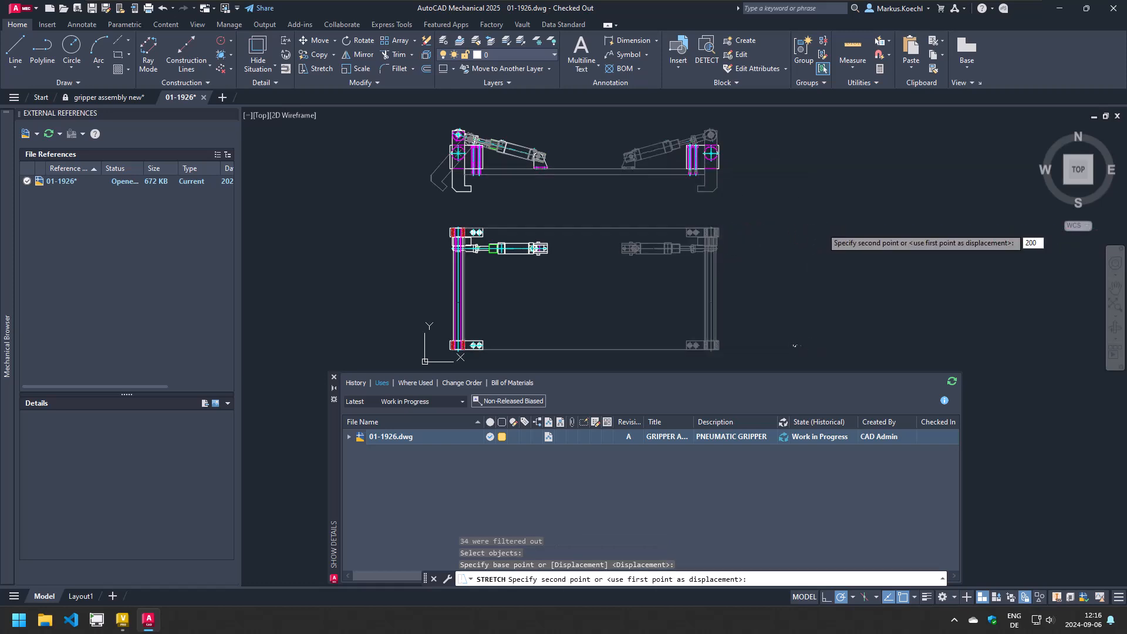
pyautogui.press('Return')
# - Open the drawing's main BOM and clear the part number of the PNEUMATIC GRIPPER assembly row
pyautogui.moveTo(7, 279)
pyautogui.doubleClick(76, 180)
pyautogui.moveTo(749, 320); pyautogui.dragTo(981, 311)
pyautogui.click(1056, 210)
pyautogui.click(950, 211)
pyautogui.press('Delete')
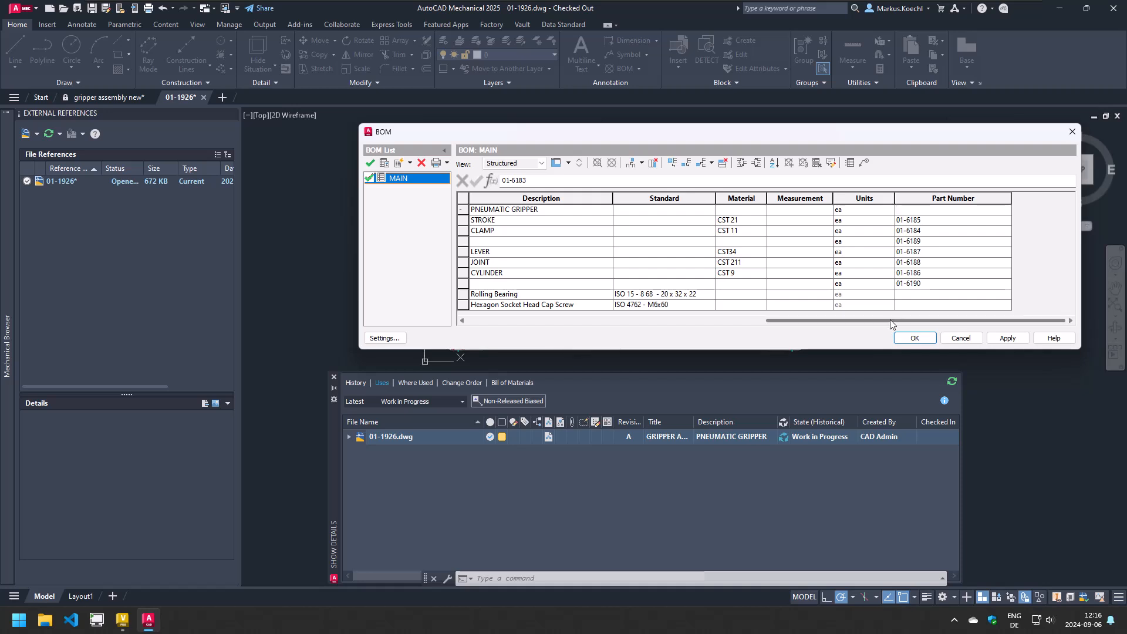
# - Clear part number 01-6189 from BOM item 3 and accept the BOM changes
pyautogui.moveTo(889, 319); pyautogui.dragTo(840, 319)
pyautogui.click(512, 244)
pyautogui.click(1033, 242)
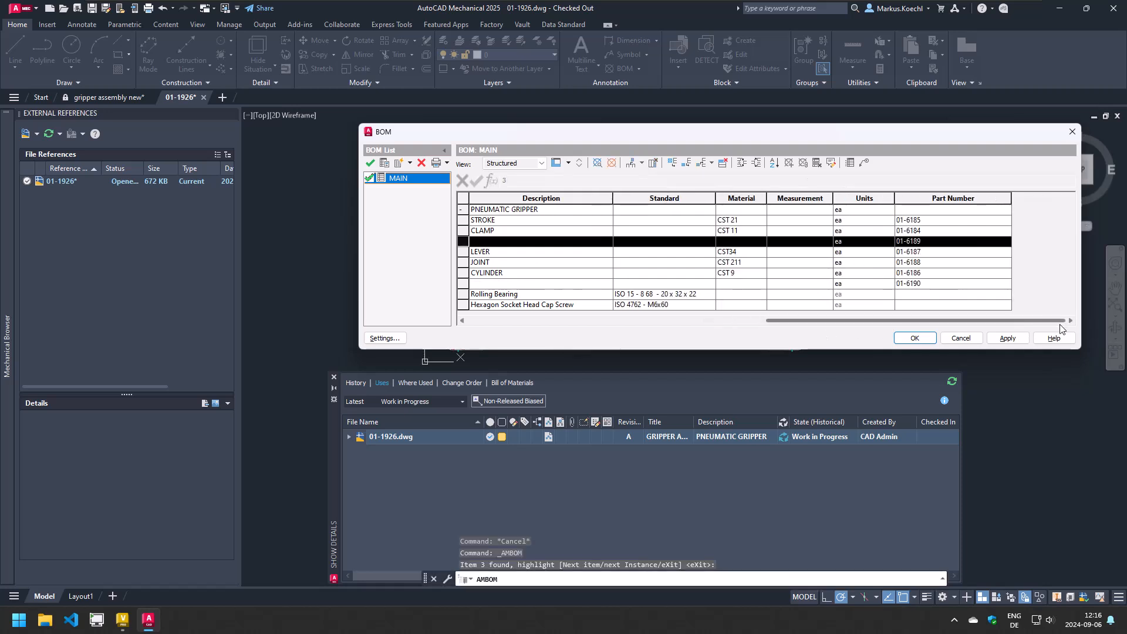
pyautogui.click(925, 239)
pyautogui.moveTo(924, 240); pyautogui.dragTo(896, 241)
pyautogui.press('Delete')
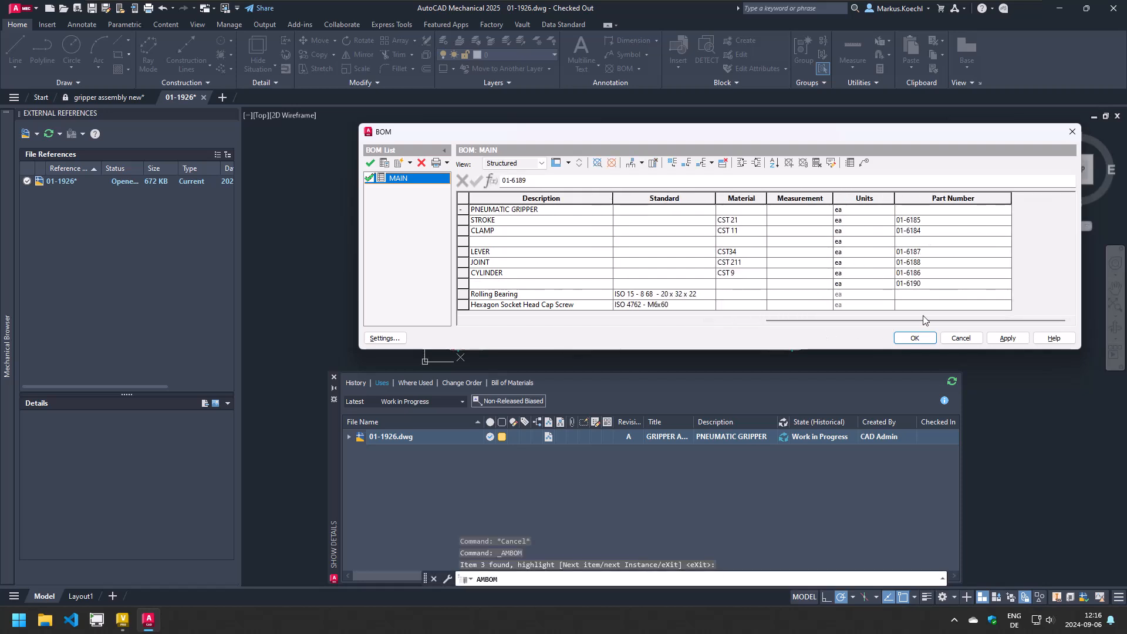
pyautogui.click(917, 339)
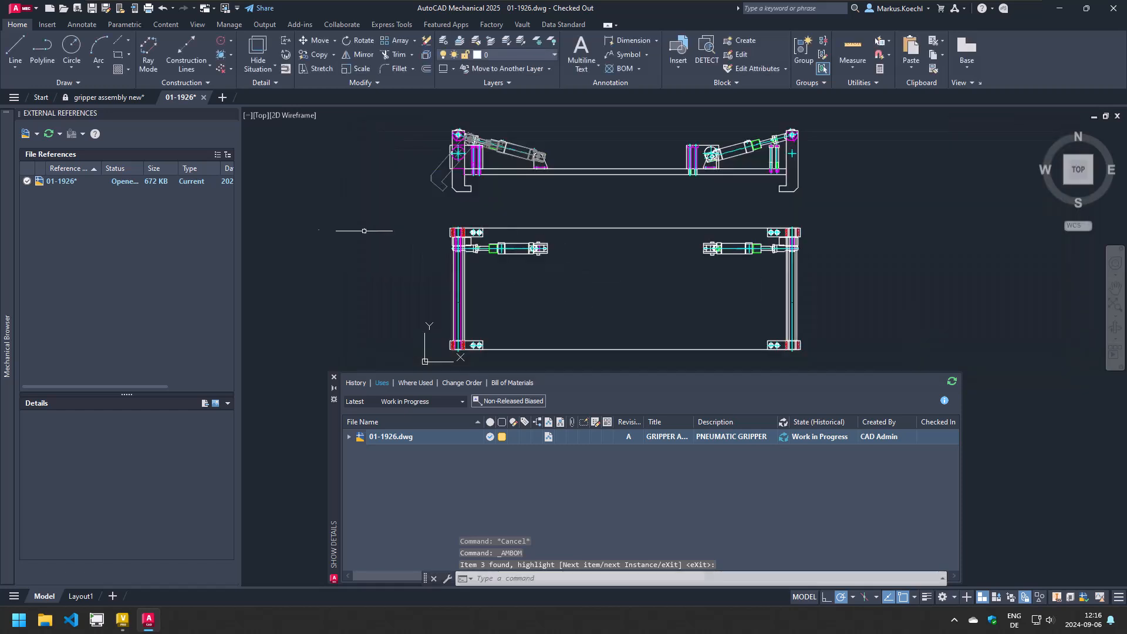
# - Check the modified 01-1926 drawing in to Vault
pyautogui.rightClick(61, 181)
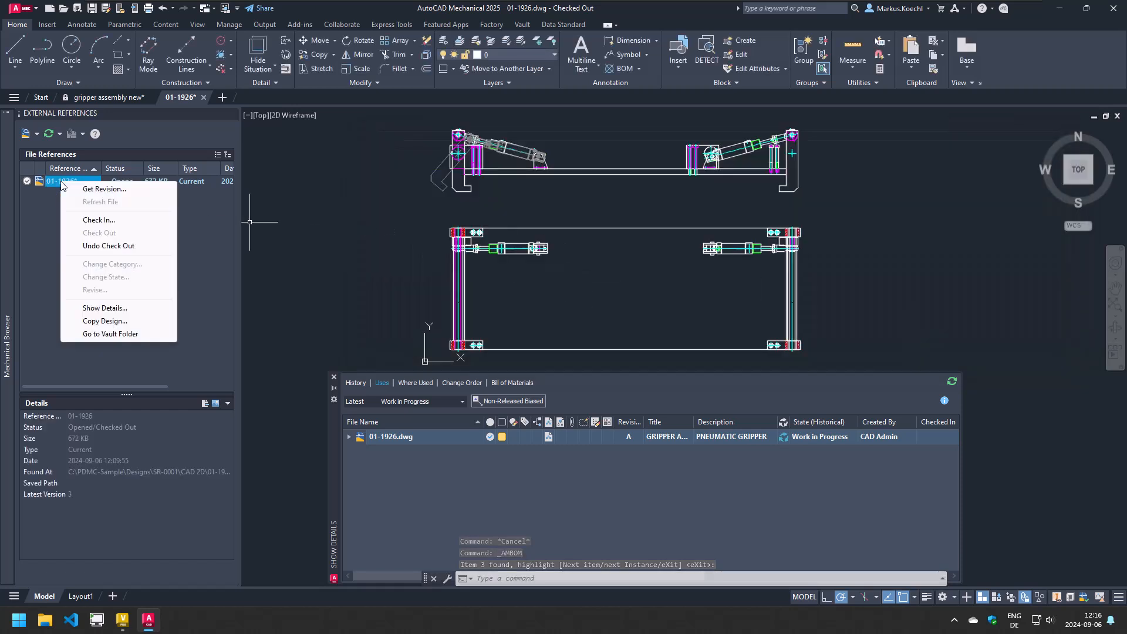
pyautogui.click(100, 220)
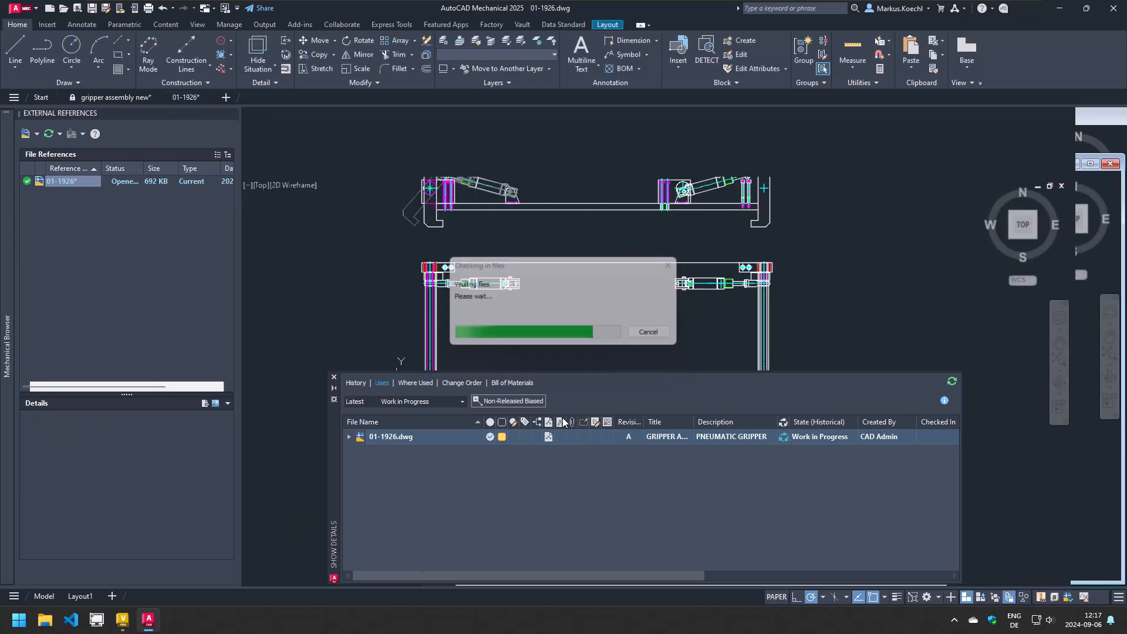
# - Assign items to 01-1926.dwg and show its bill of materials
pyautogui.rightClick(422, 438)
pyautogui.click(476, 490)
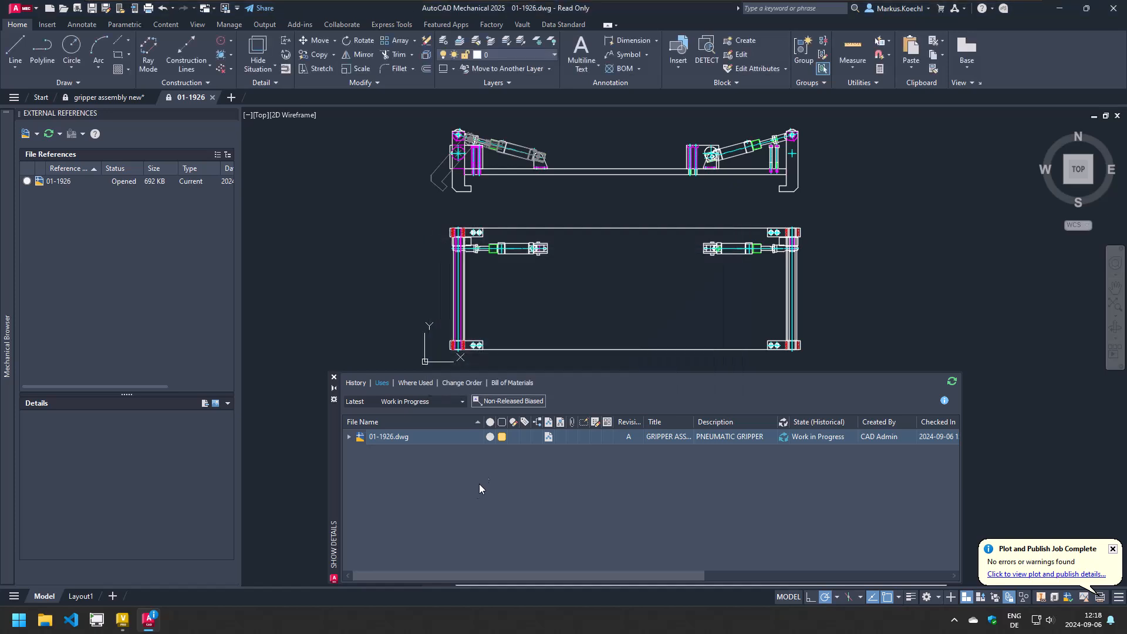
pyautogui.click(512, 382)
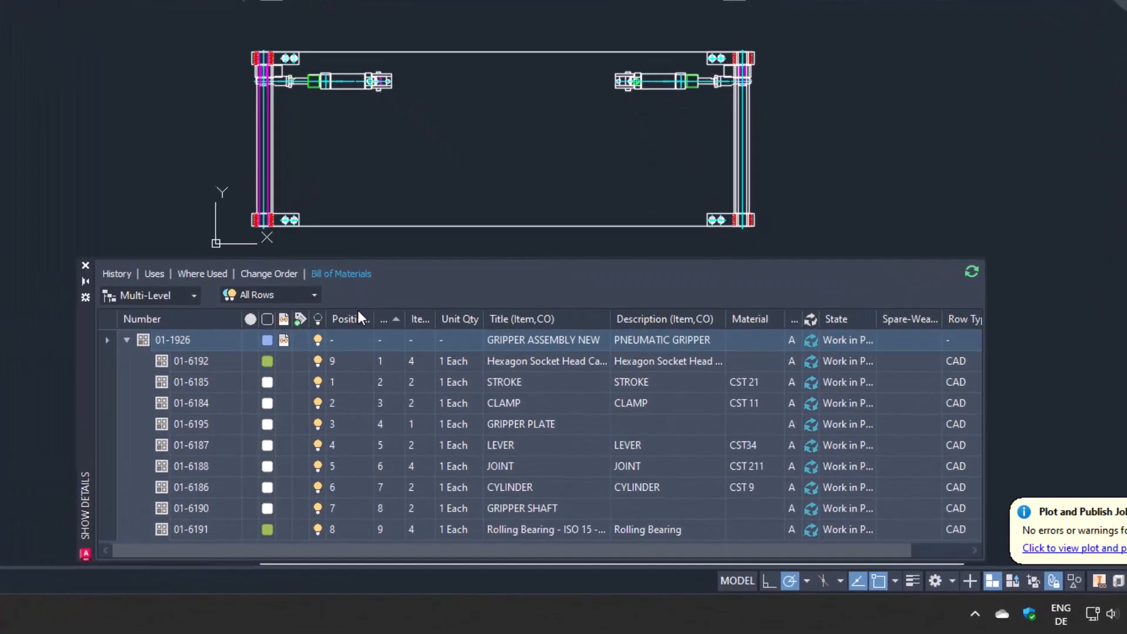
# - Update the Vault properties of 01-1926.dwg and all of its listed gripper components
pyautogui.click(173, 341)
pyautogui.click(427, 425)
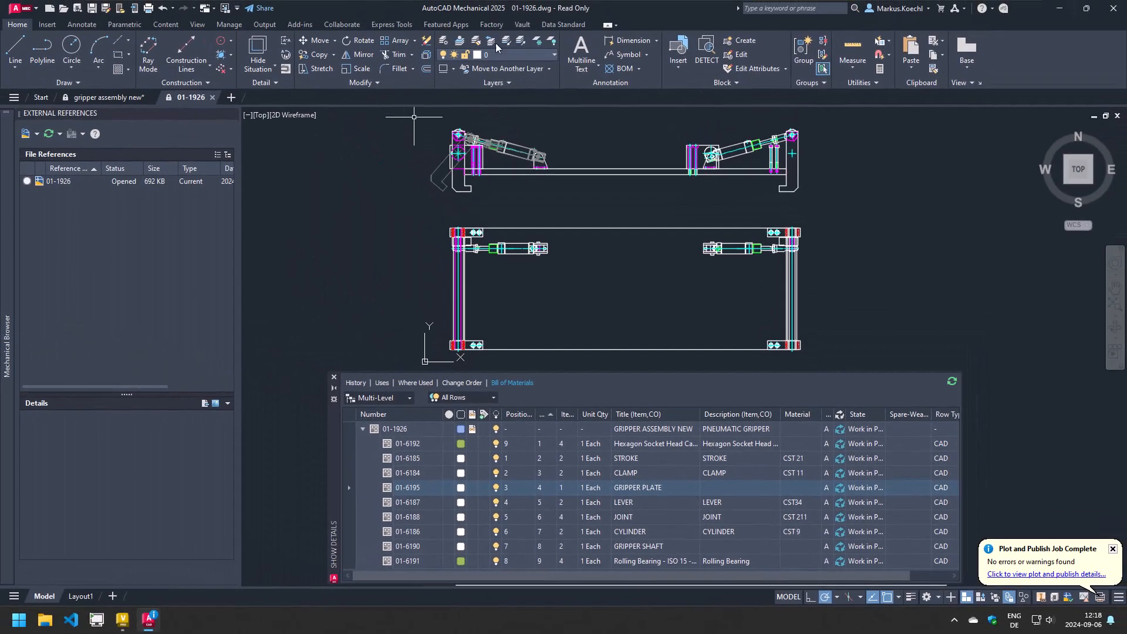
pyautogui.click(522, 24)
pyautogui.click(313, 54)
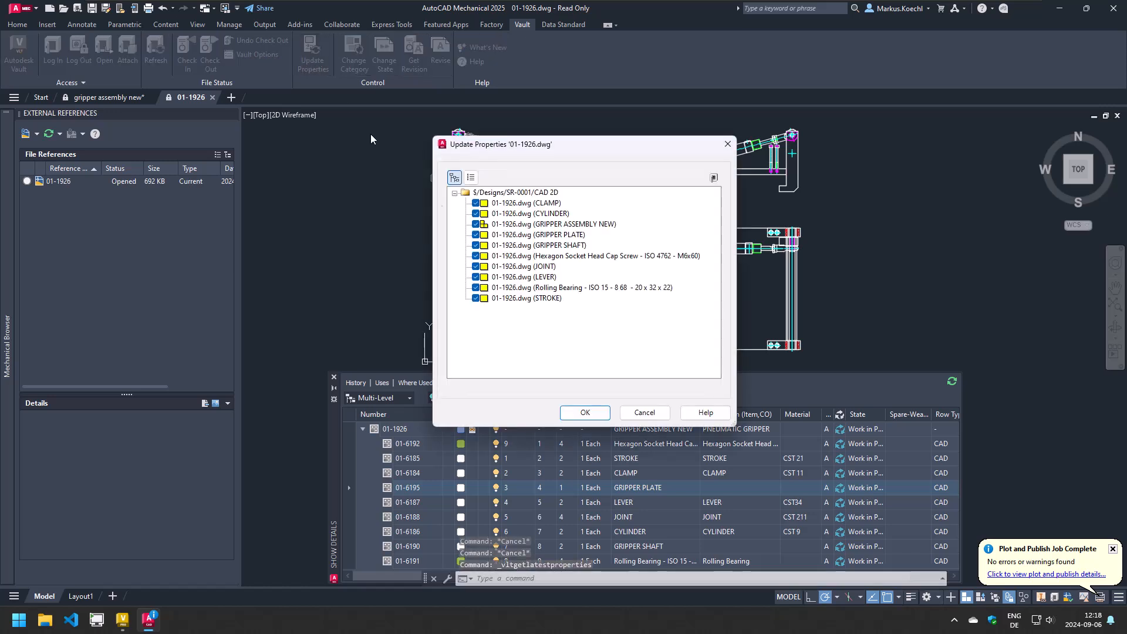
pyautogui.click(585, 412)
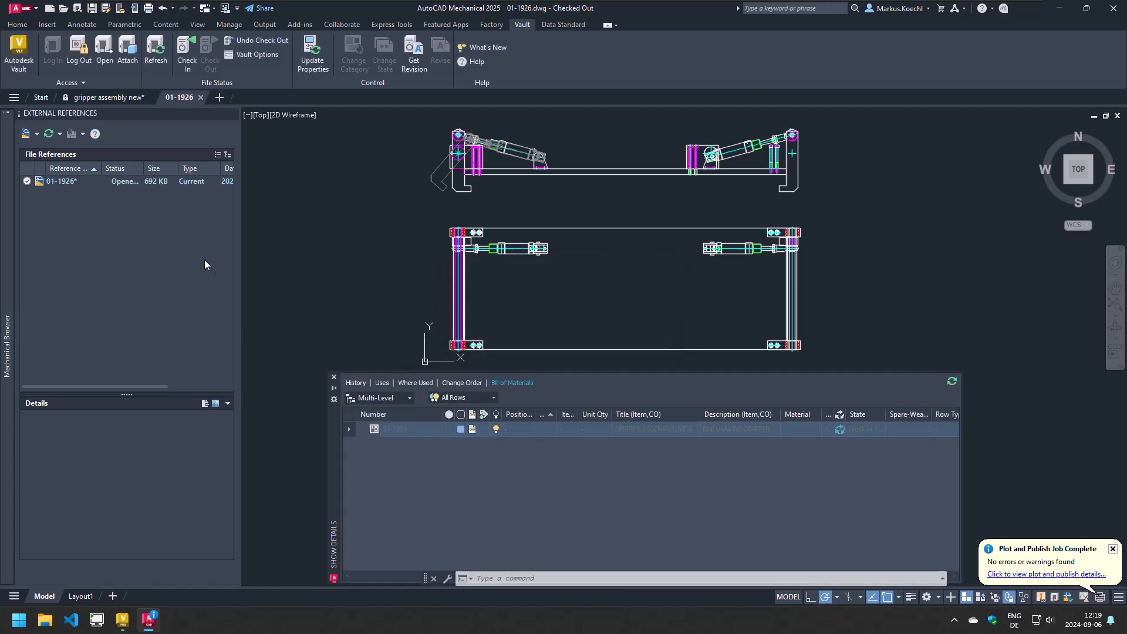
# - Change the state of drawing 01-1926 to Engineering Released with the comment "Engineering Approval"
pyautogui.moveTo(2, 238)
pyautogui.doubleClick(77, 179)
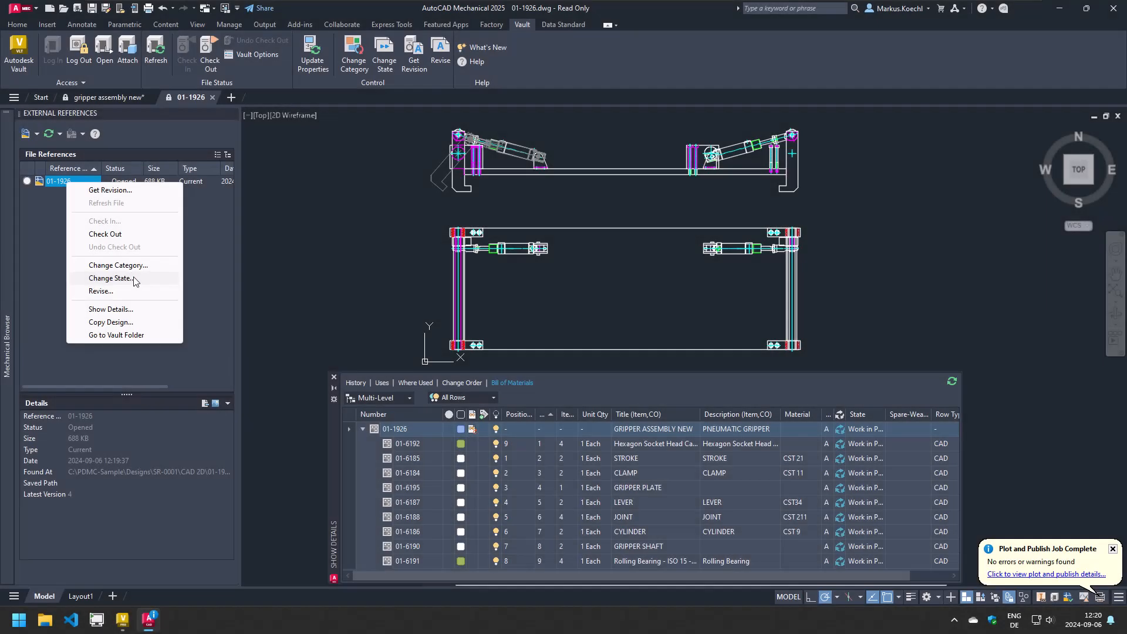
pyautogui.click(133, 279)
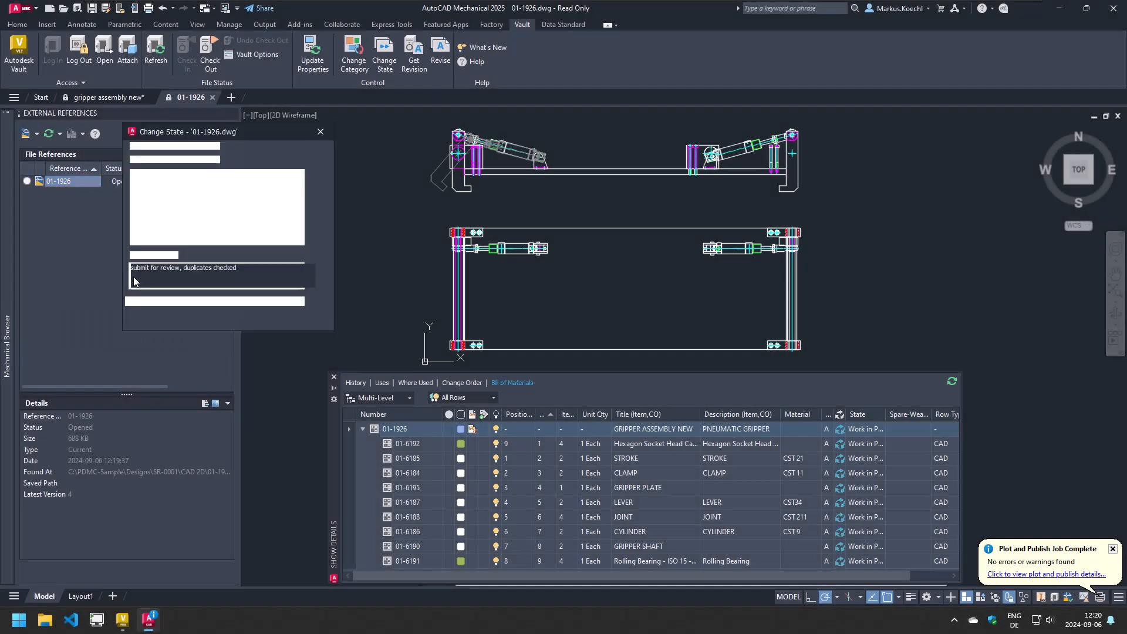
pyautogui.click(181, 186)
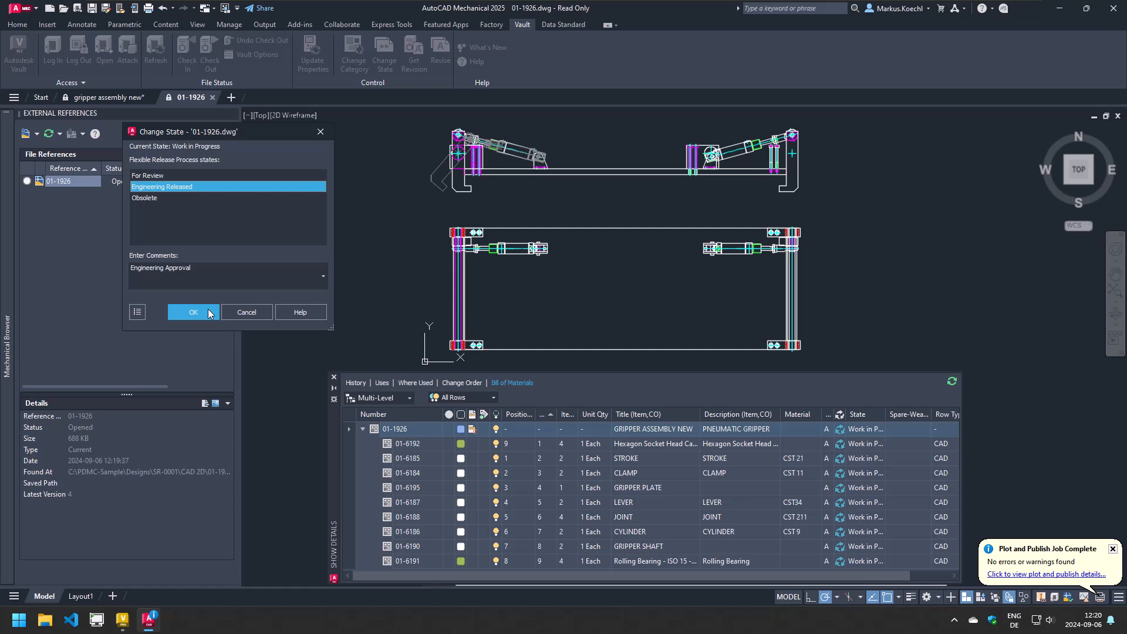
pyautogui.click(193, 312)
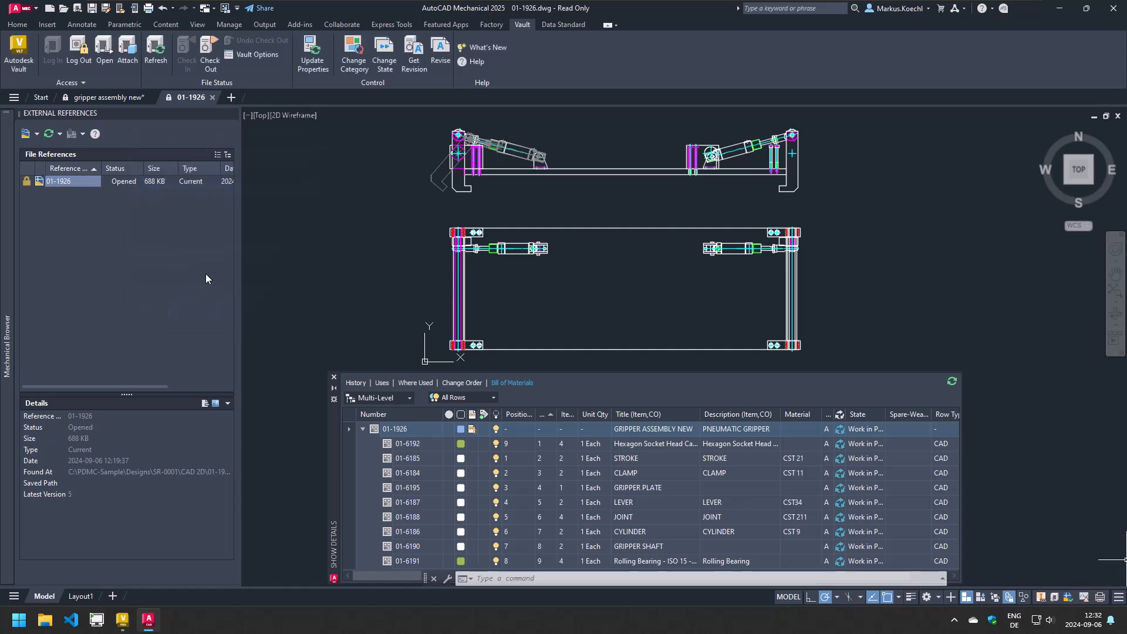
# - Go to the Vault folder of 01-1926 in Vault Professional and add the drawing to existing change order ECO-000105
pyautogui.rightClick(85, 179)
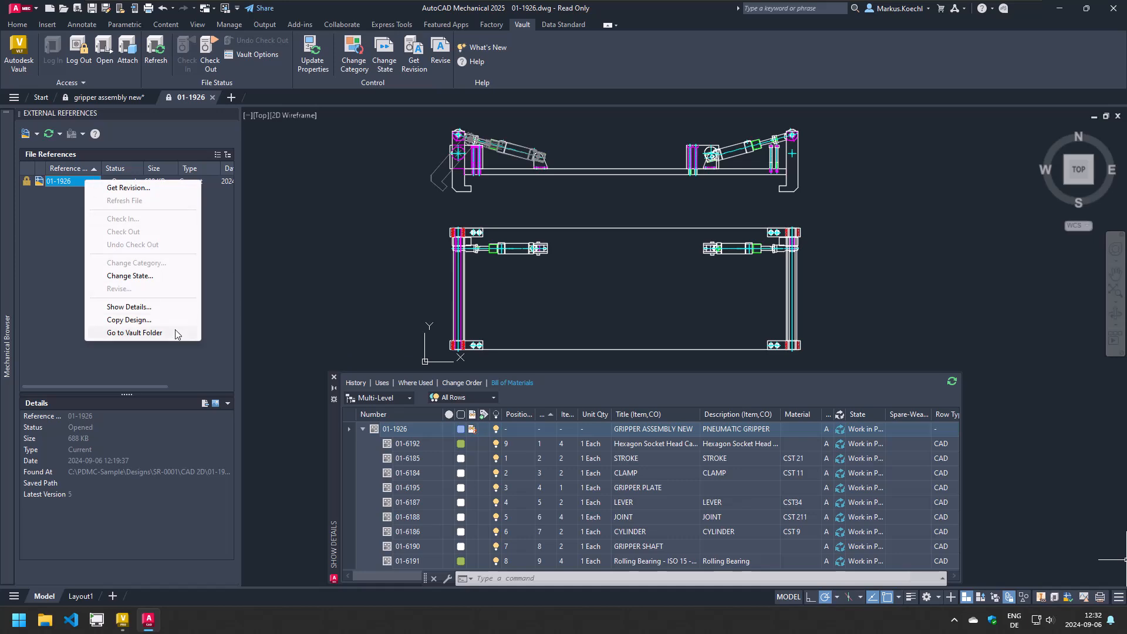
pyautogui.click(134, 333)
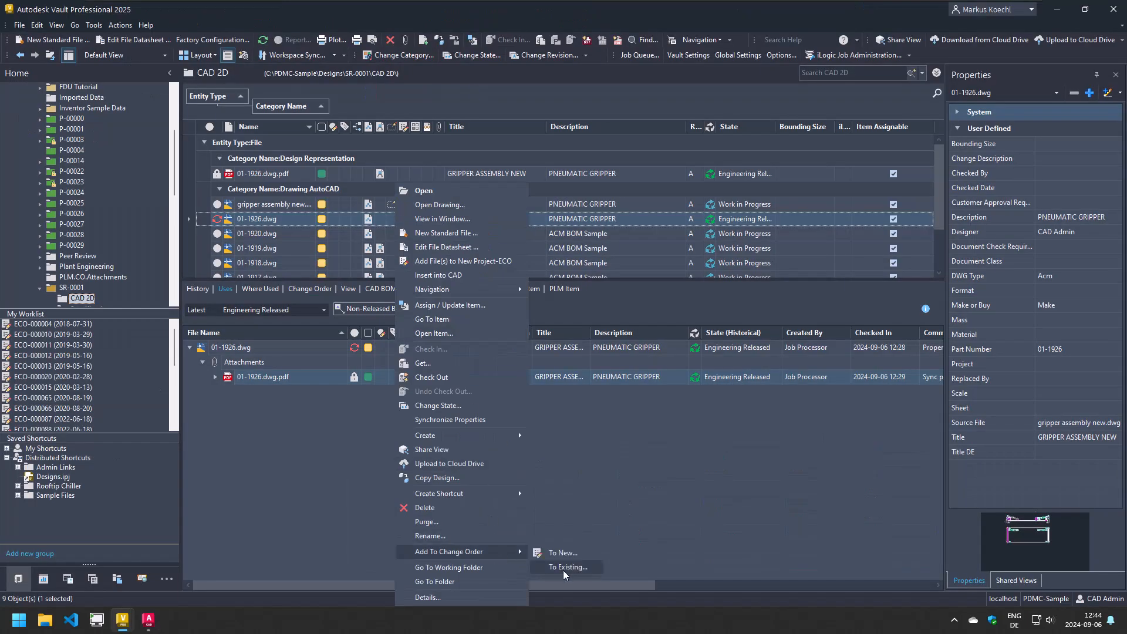
pyautogui.hotkey('ctrl', 'f')
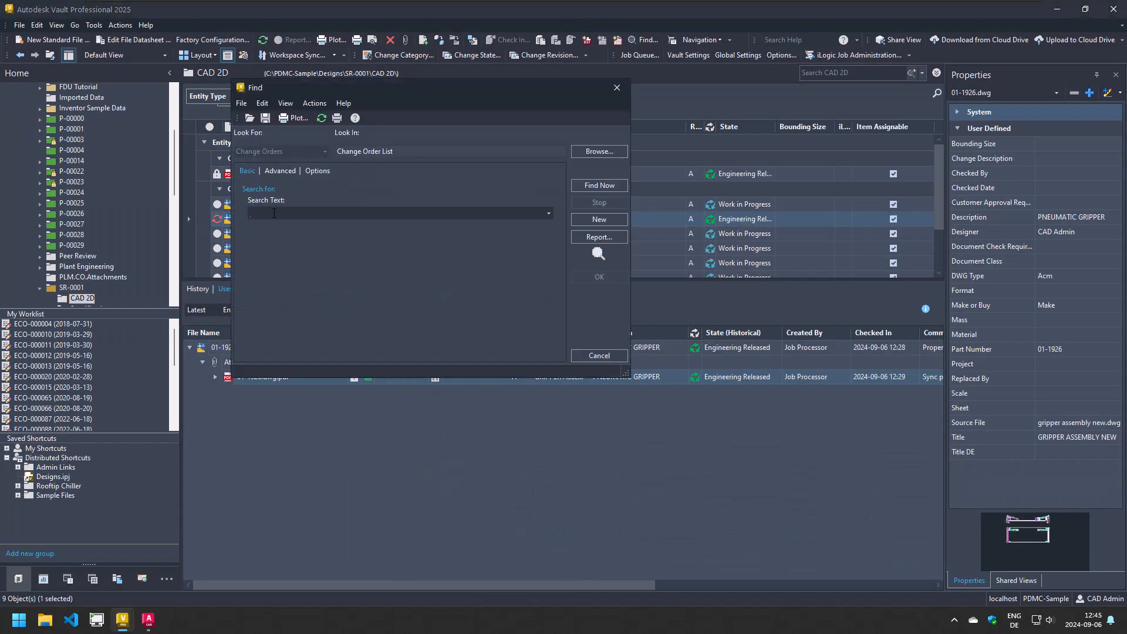
pyautogui.write('000118')
pyautogui.press('Return')
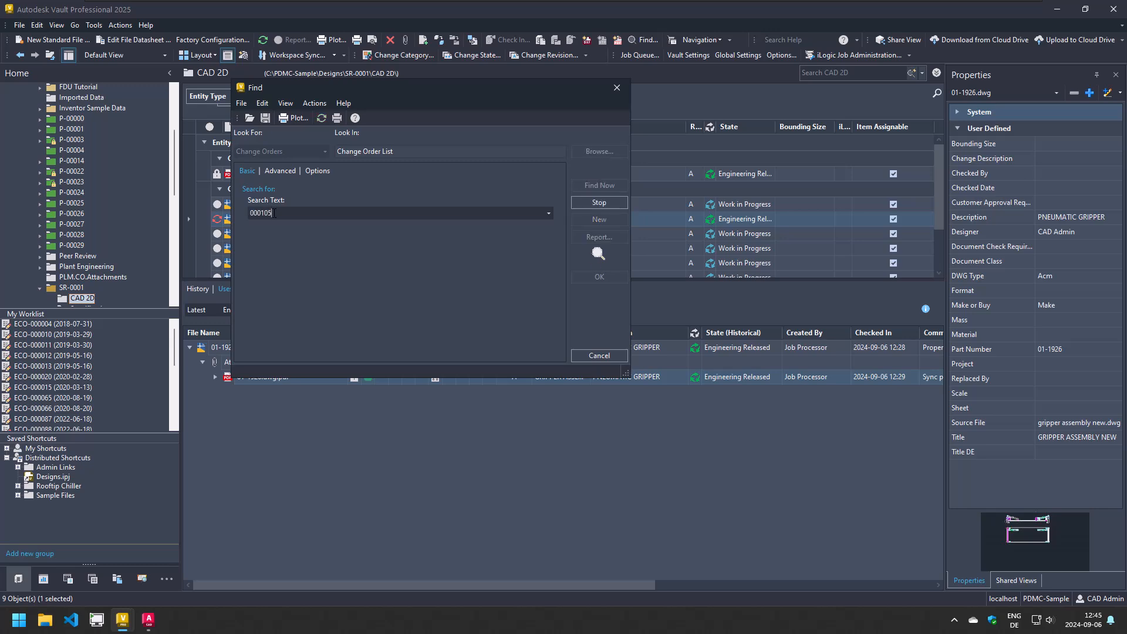
pyautogui.click(579, 278)
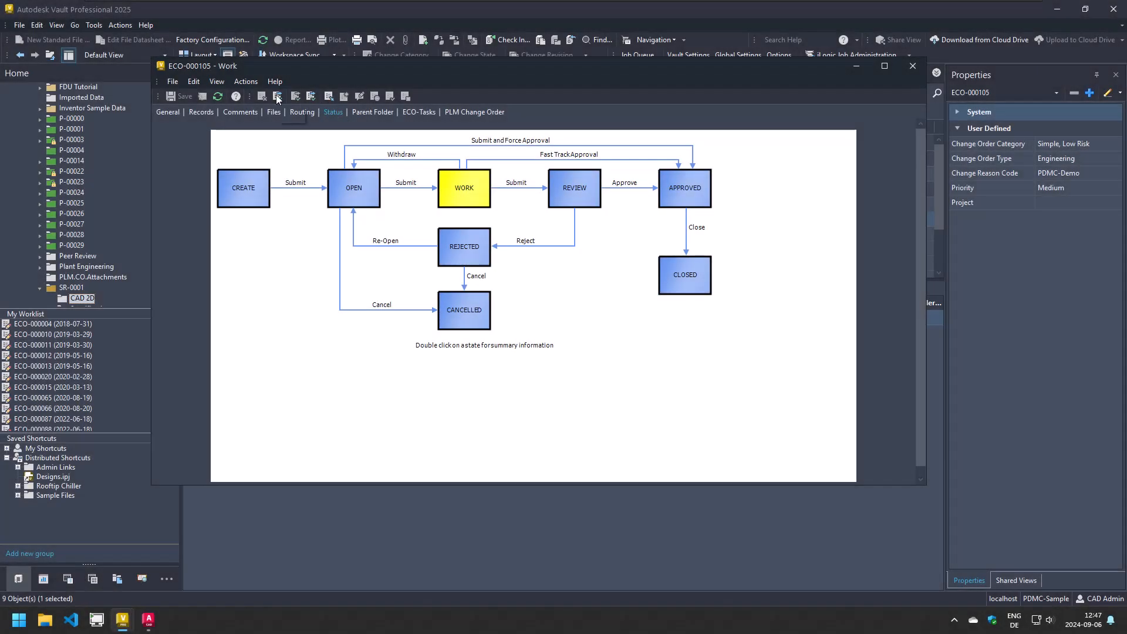
# - Submit ECO-000105 to review with the comment "Done, new Item numbers updated CAD BOM", also adding the comment to the email
pyautogui.click(278, 99)
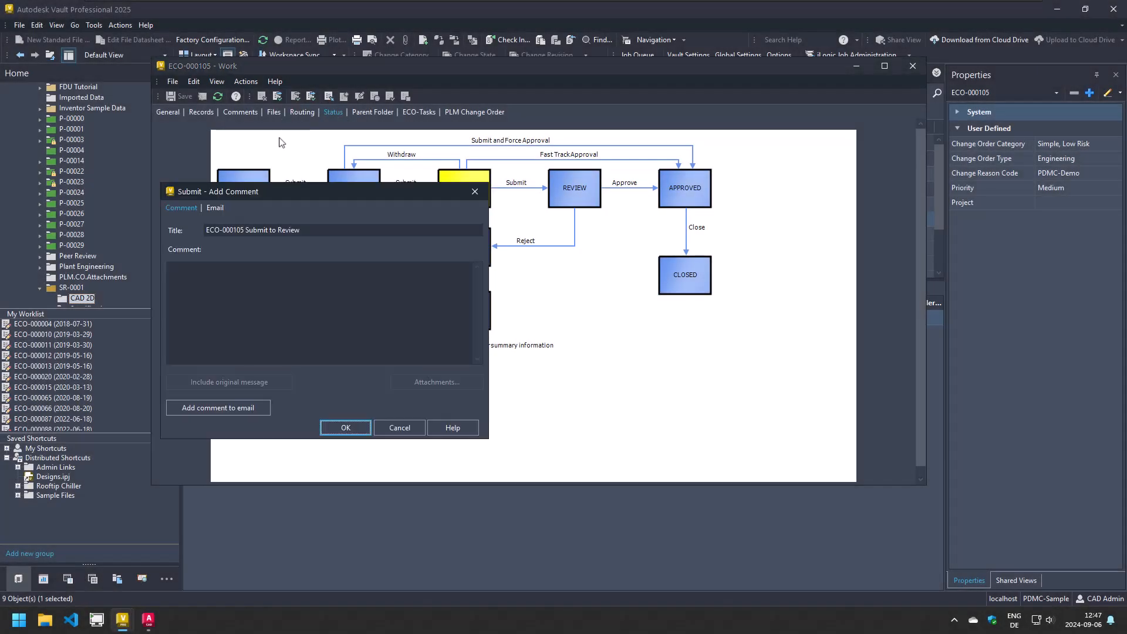
pyautogui.write('Done, new Item numbers updated CAD BOM')
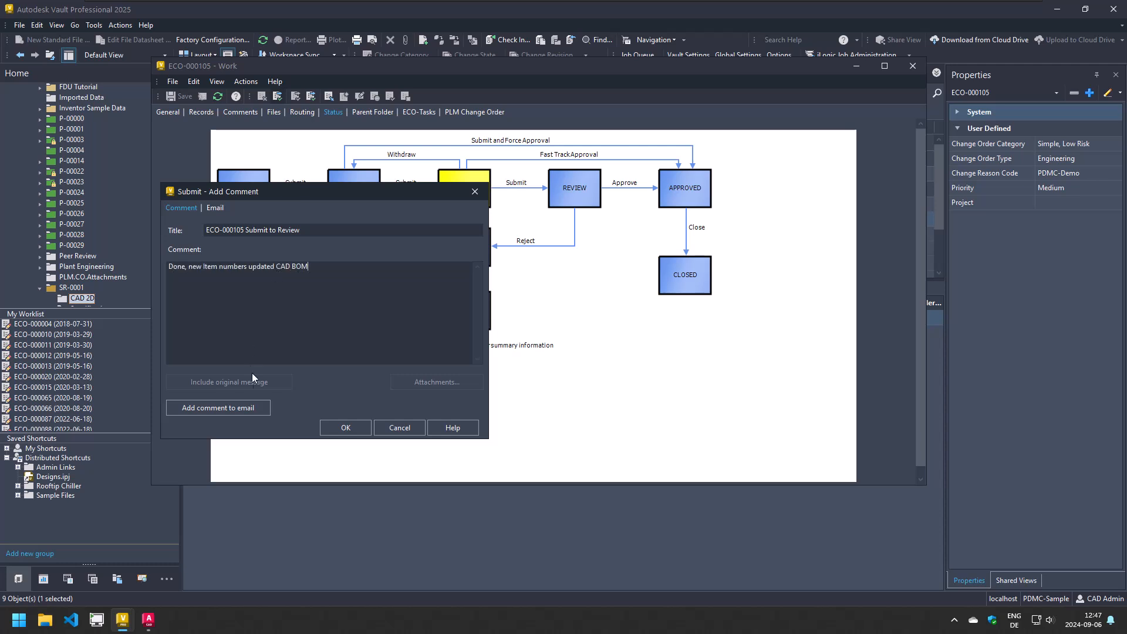
pyautogui.click(259, 406)
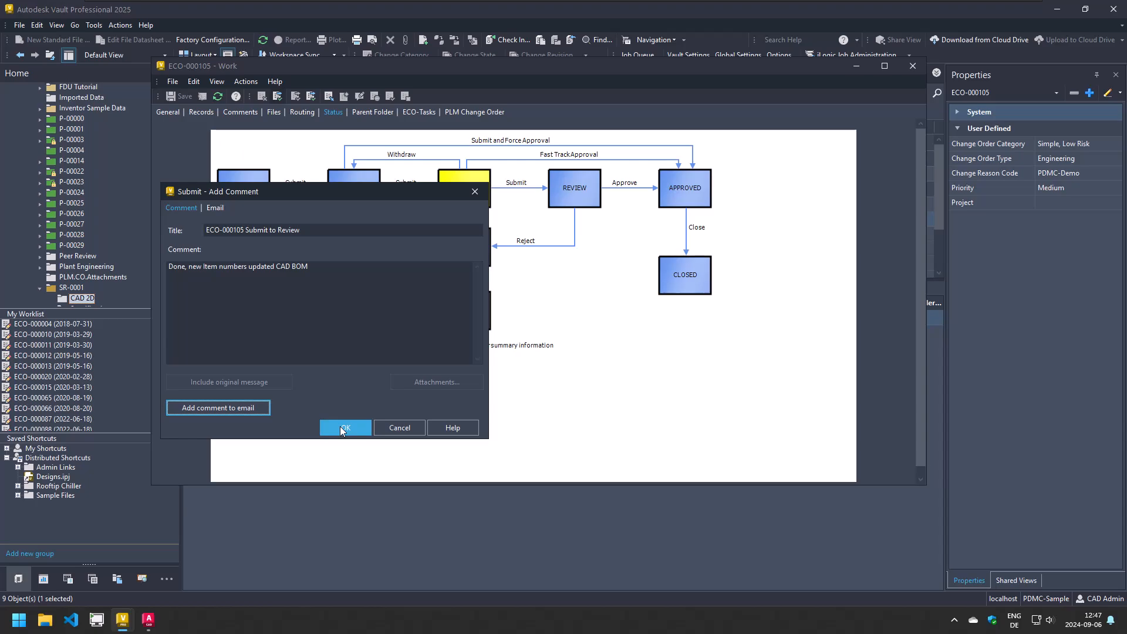